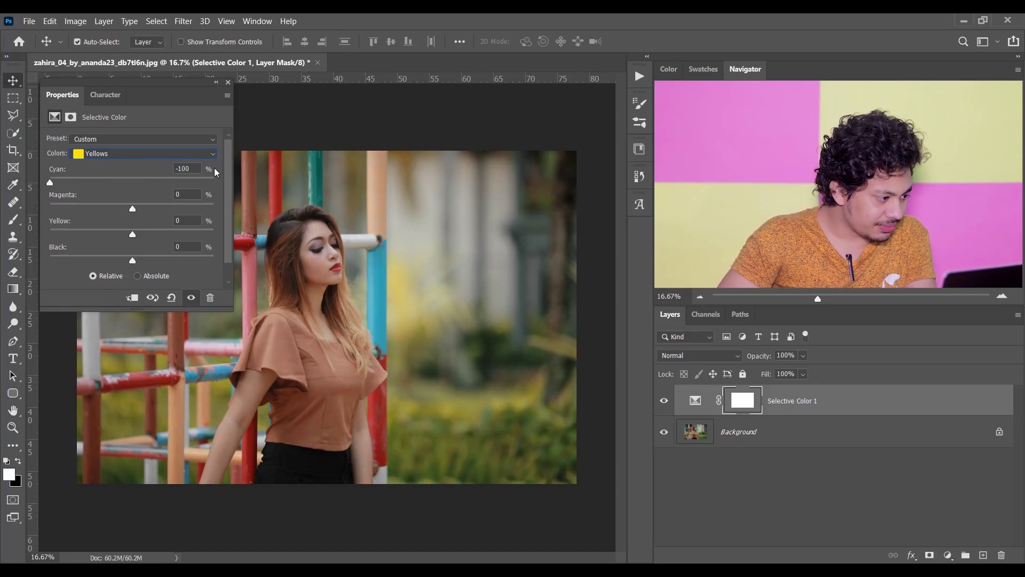
Step: In Selective Color Yellows, set Magenta and Yellow to +100 and Black to -50
left_click_drag(132, 208, 155, 208)
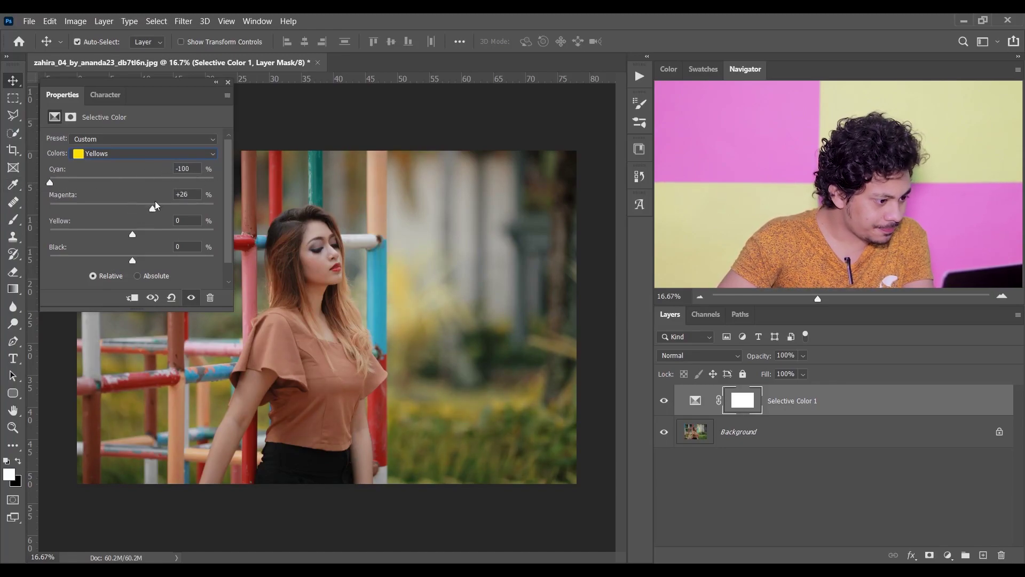
left_click_drag(217, 217, 253, 218)
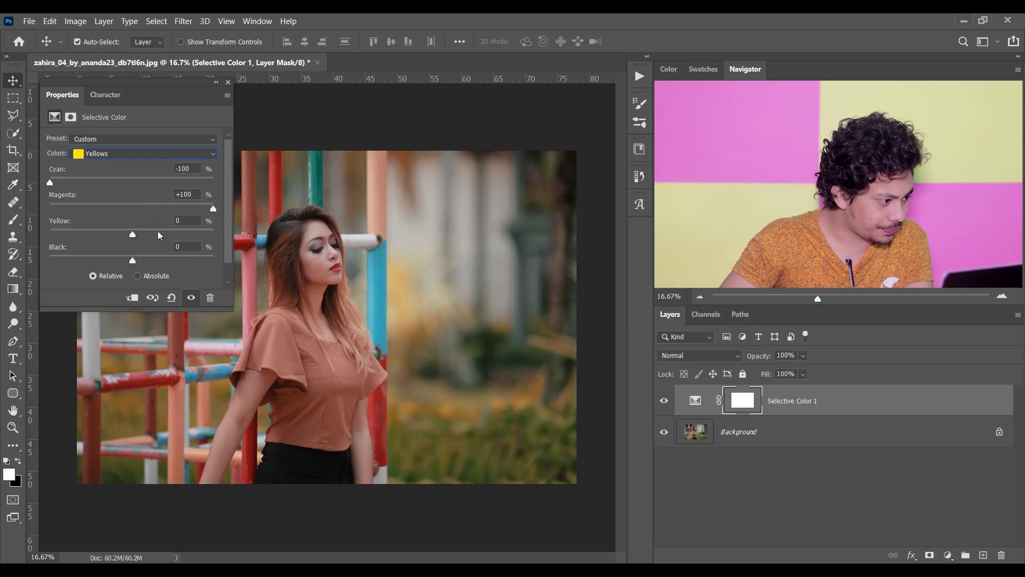
left_click_drag(142, 235, 230, 235)
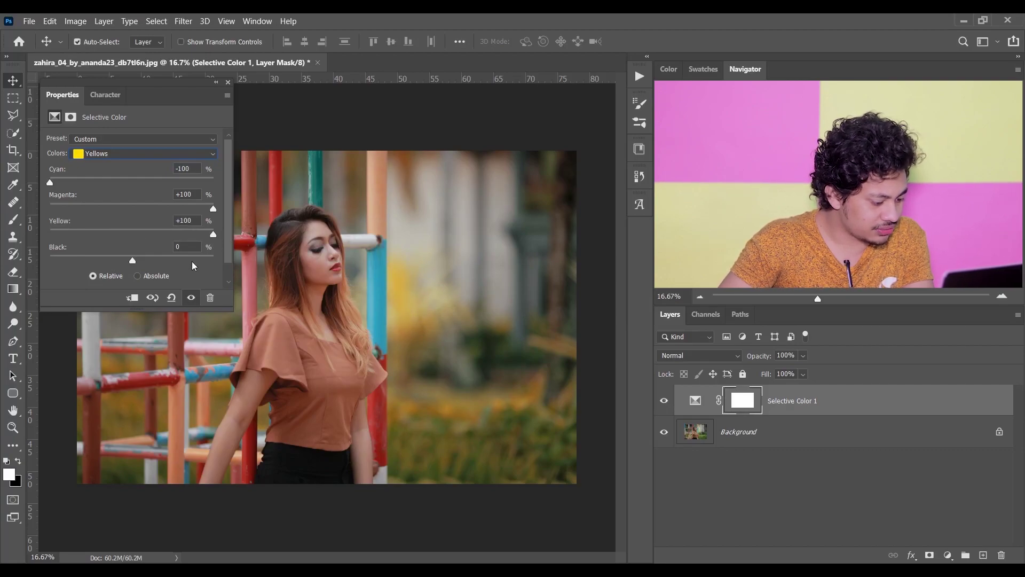
left_click_drag(106, 258, 98, 260)
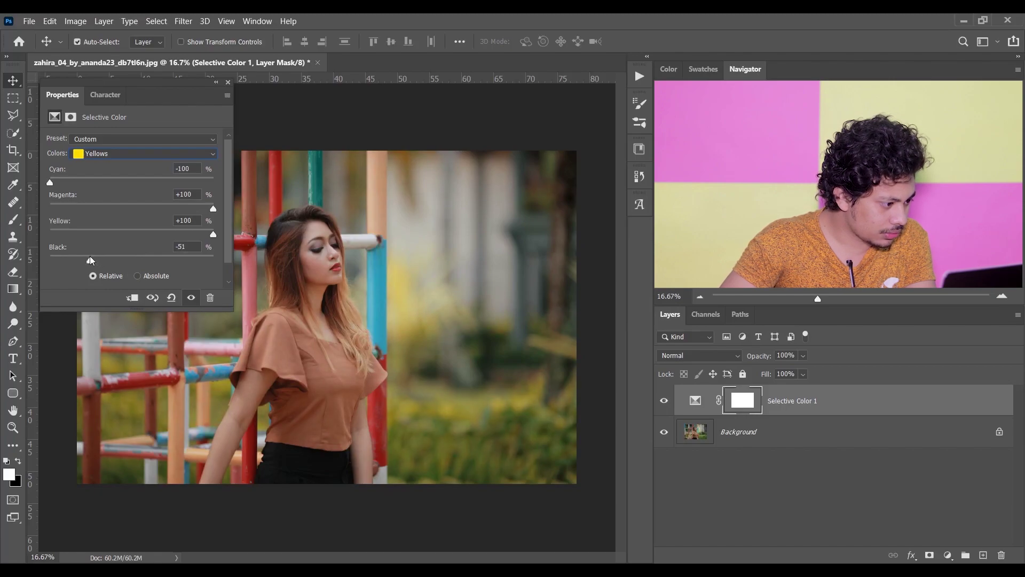
left_click(197, 249)
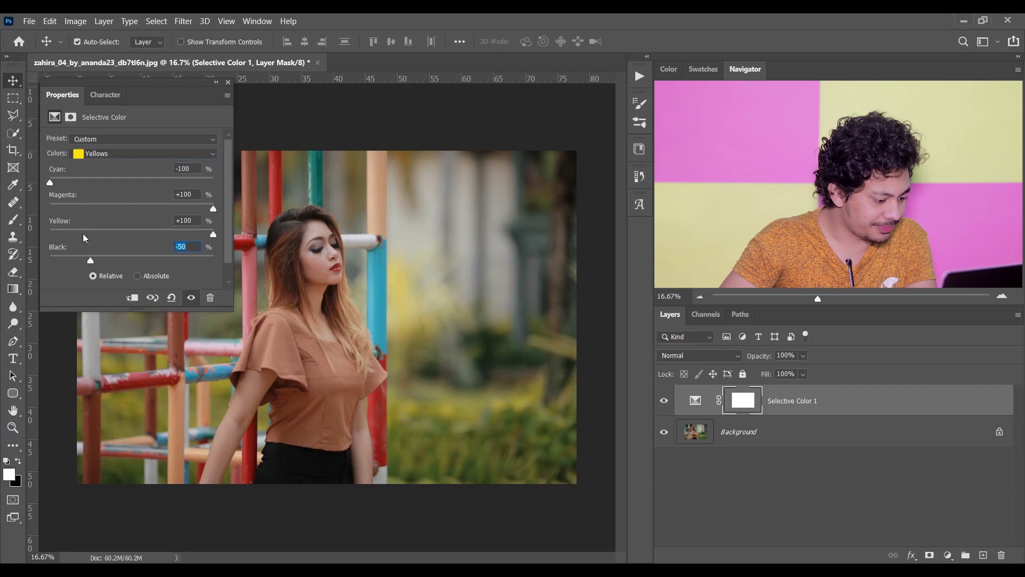
Step: Switch to the Greens and set Cyan, Magenta and Yellow to +100 with Black at -50
left_click(107, 155)
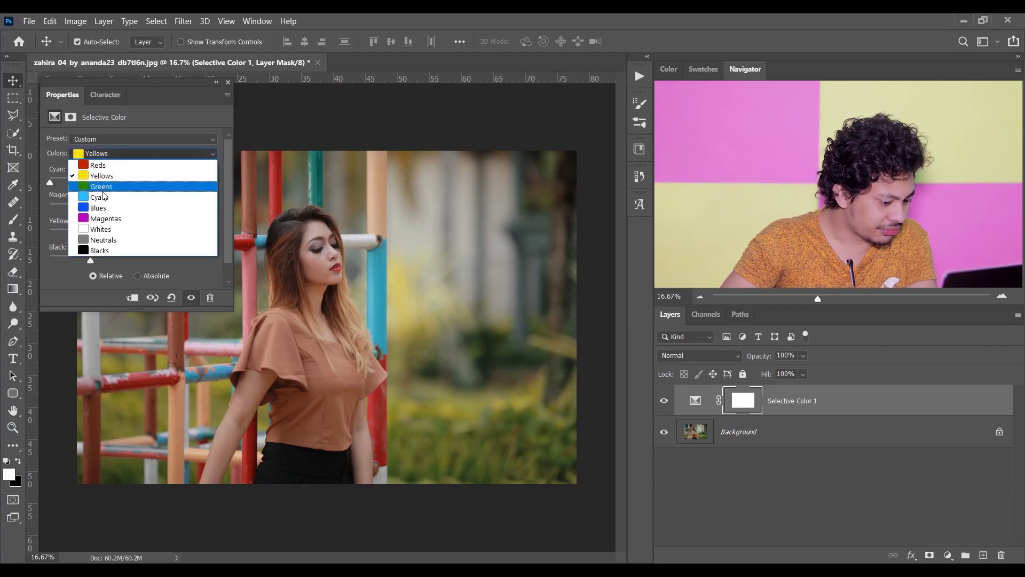
left_click(102, 187)
left_click_drag(132, 183, 56, 183)
left_click_drag(198, 192, 219, 193)
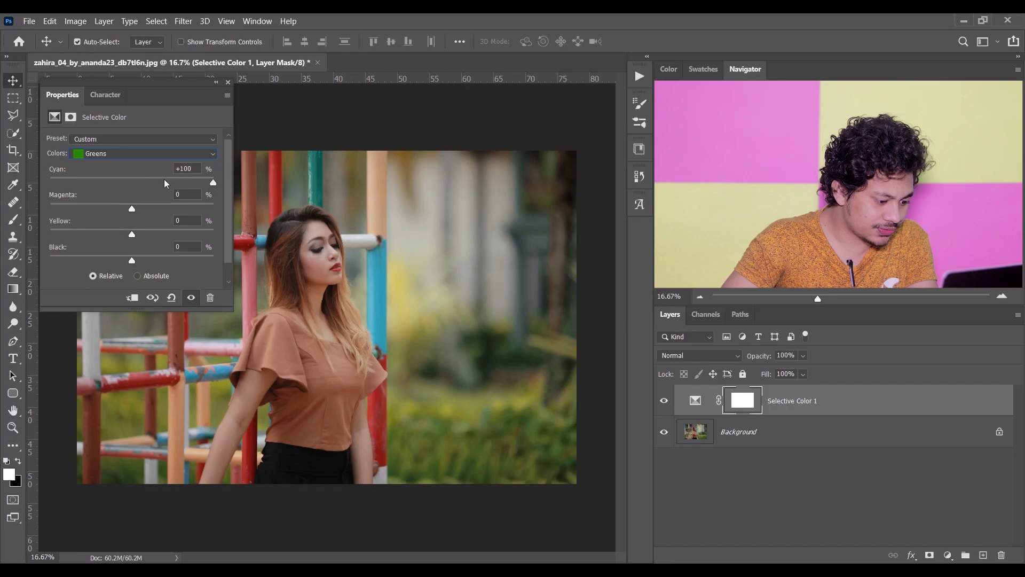
left_click_drag(144, 207, 224, 215)
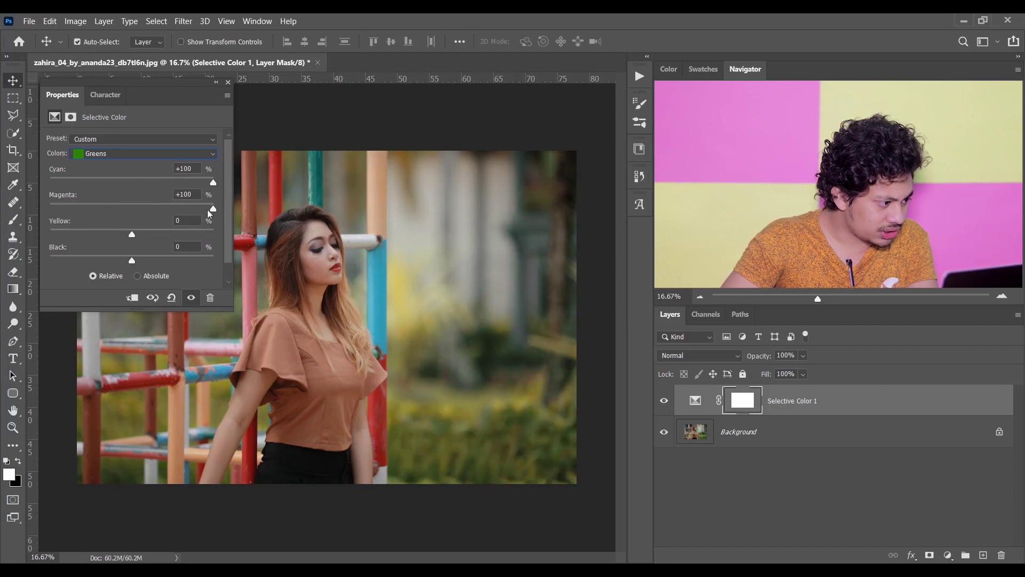
left_click_drag(164, 236, 224, 230)
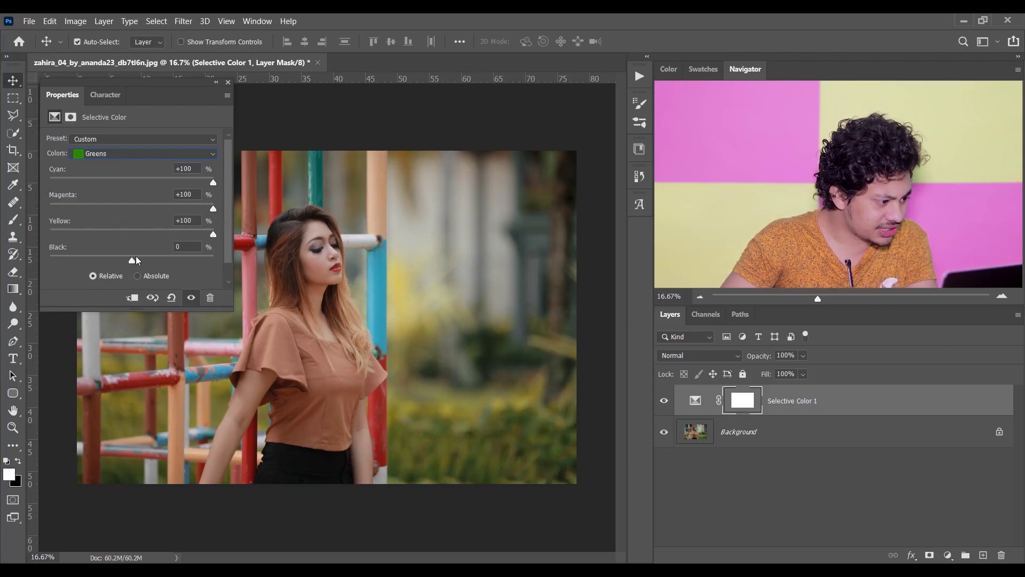
mouse_move(107, 258)
left_mouse_down()
mouse_move(132, 260)
mouse_move(69, 258)
mouse_move(114, 255)
mouse_move(103, 258)
left_mouse_up()
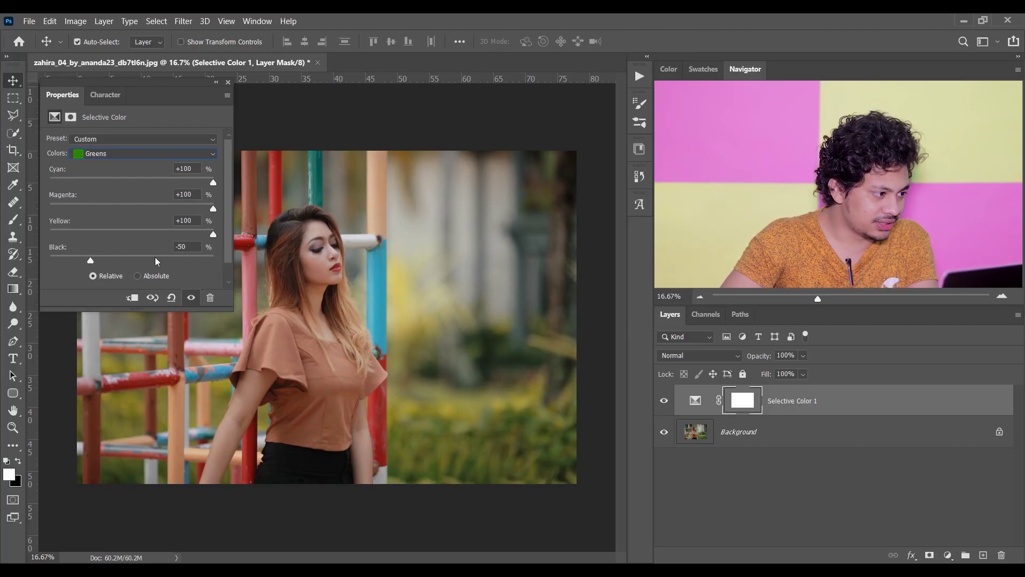
Step: Compare the first Selective Color layer on and off, then close its Properties
left_click(663, 401)
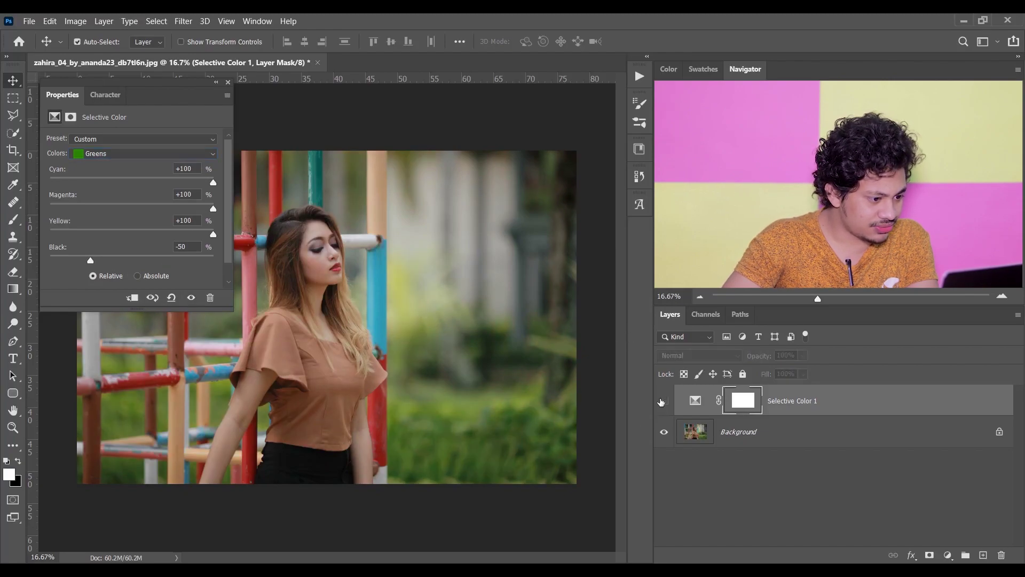
left_click(663, 401)
left_click(662, 401)
left_click(662, 401)
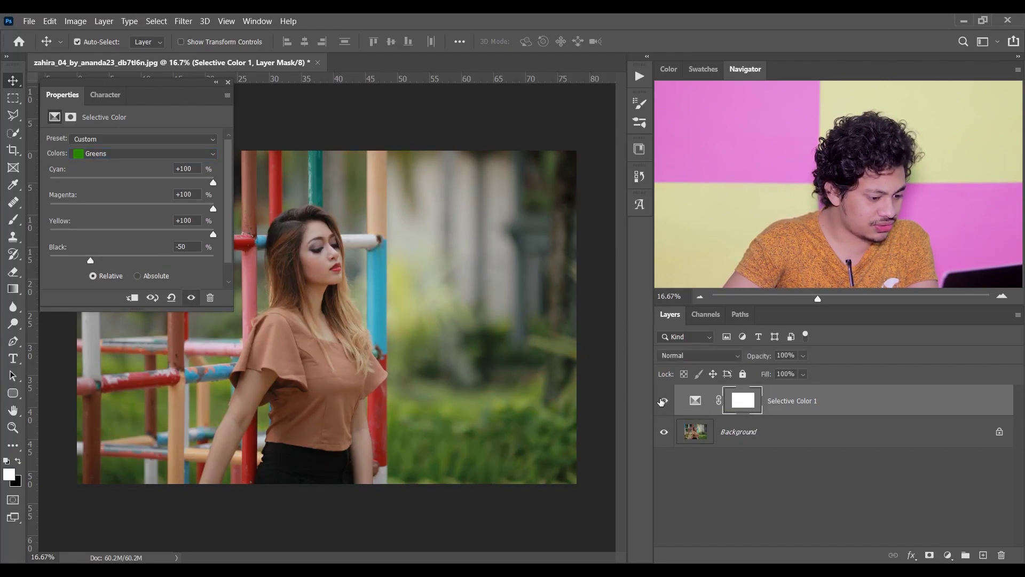
left_click(228, 83)
left_click(948, 555)
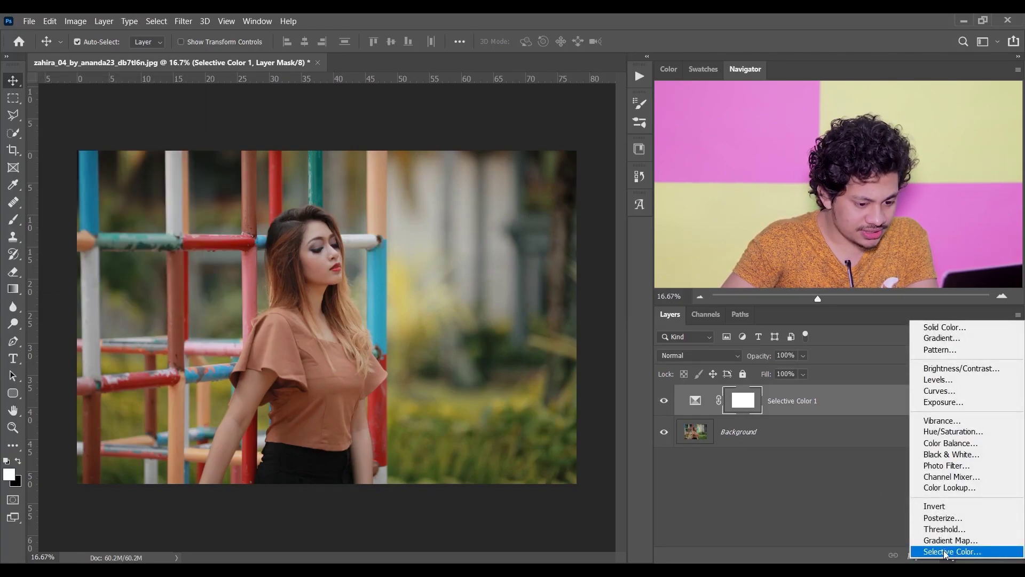
Step: Create Selective Color 2 and push its Greens' Cyan, Magenta, Yellow and Black sliders all to +100
left_click(944, 551)
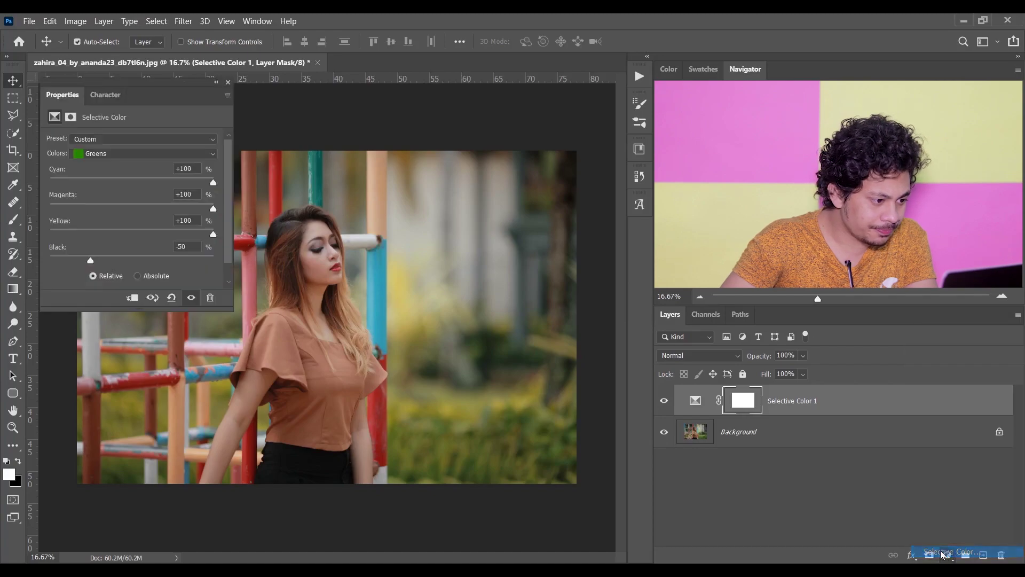
left_click(125, 154)
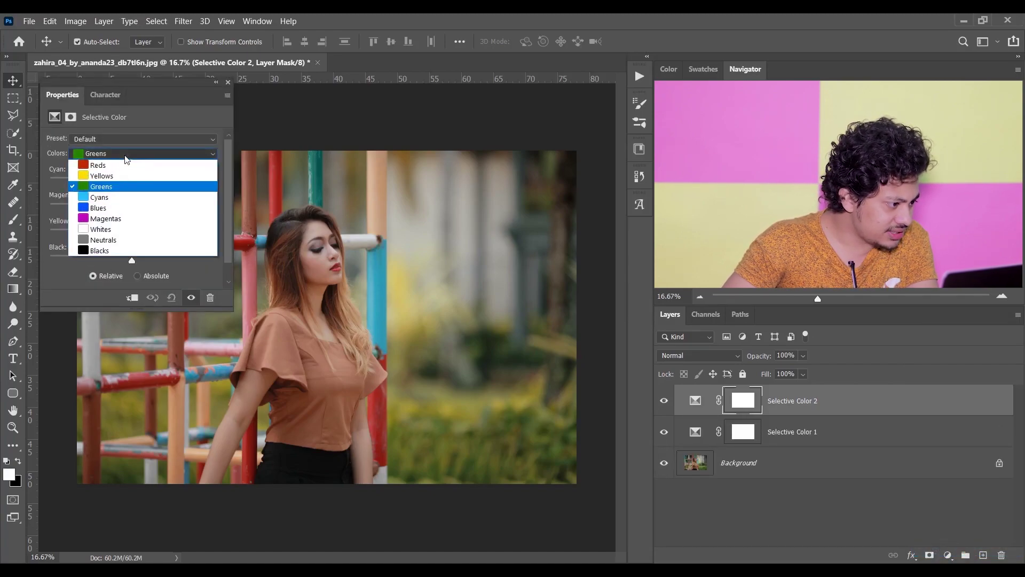
left_click(113, 189)
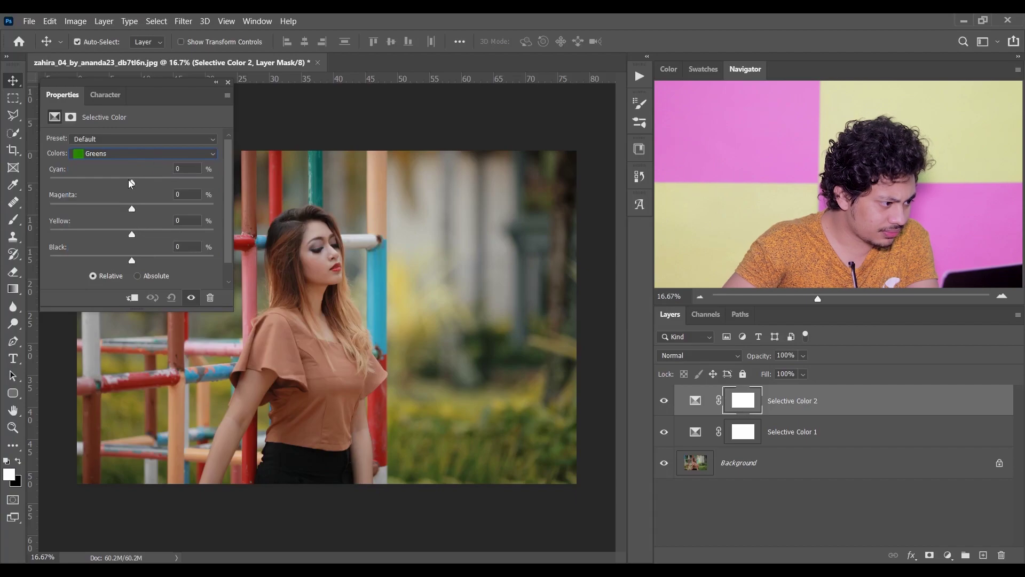
left_click_drag(130, 182, 272, 220)
left_click_drag(166, 209, 229, 209)
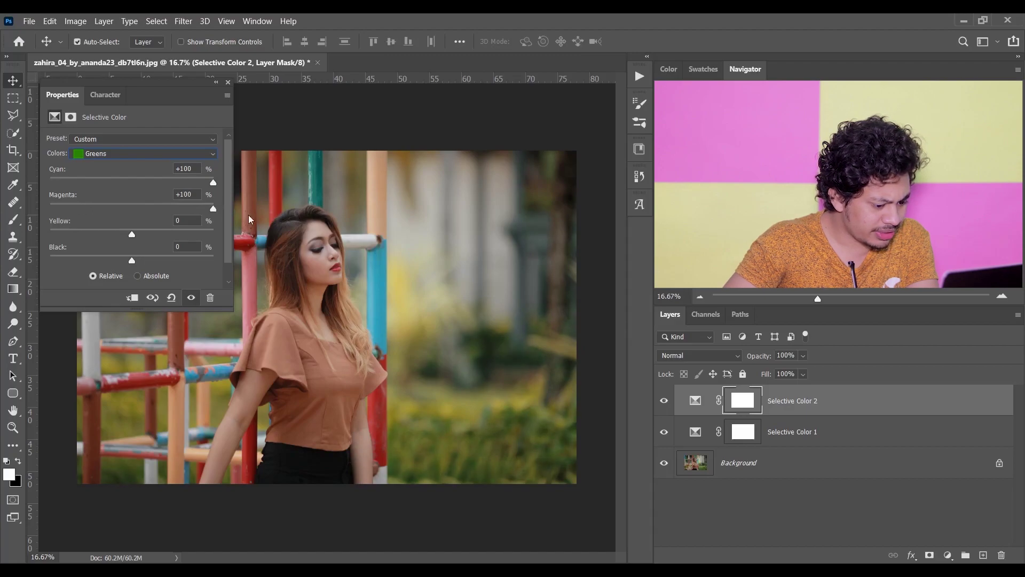
left_click_drag(163, 233, 319, 255)
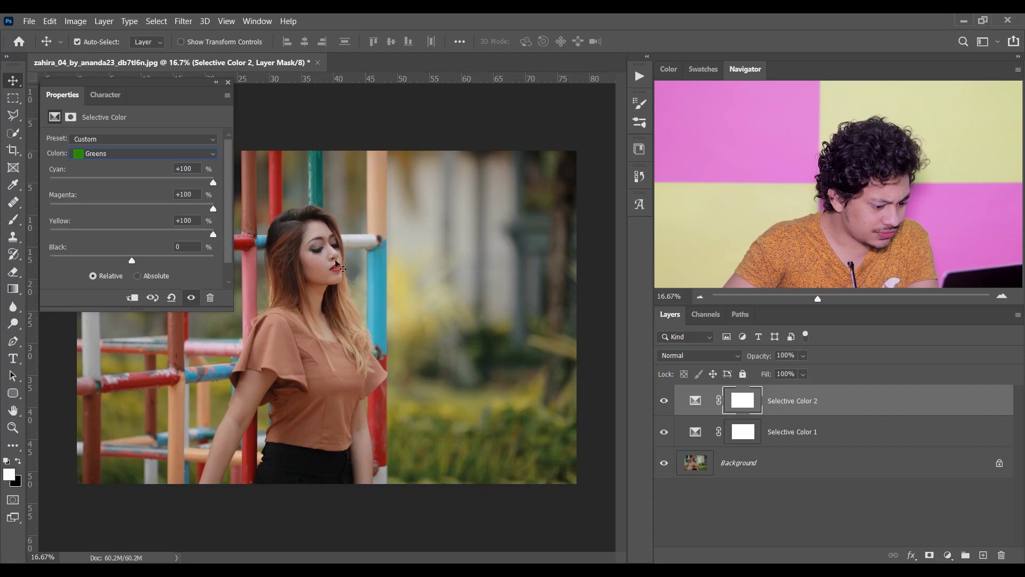
left_click_drag(132, 260, 259, 266)
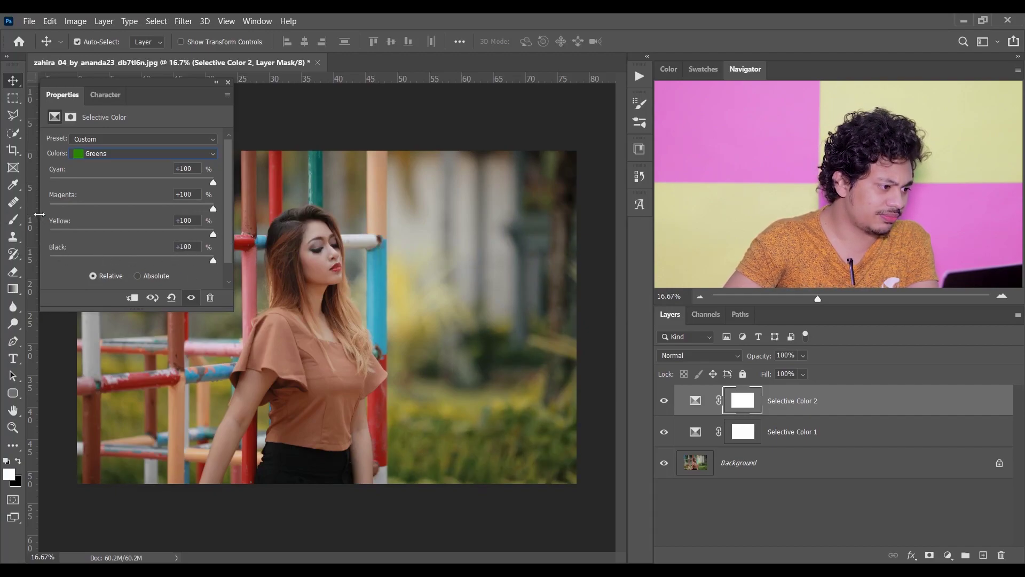
Step: Set Selective Color 2's Reds to Cyan +8 and Yellow +2
left_click(151, 155)
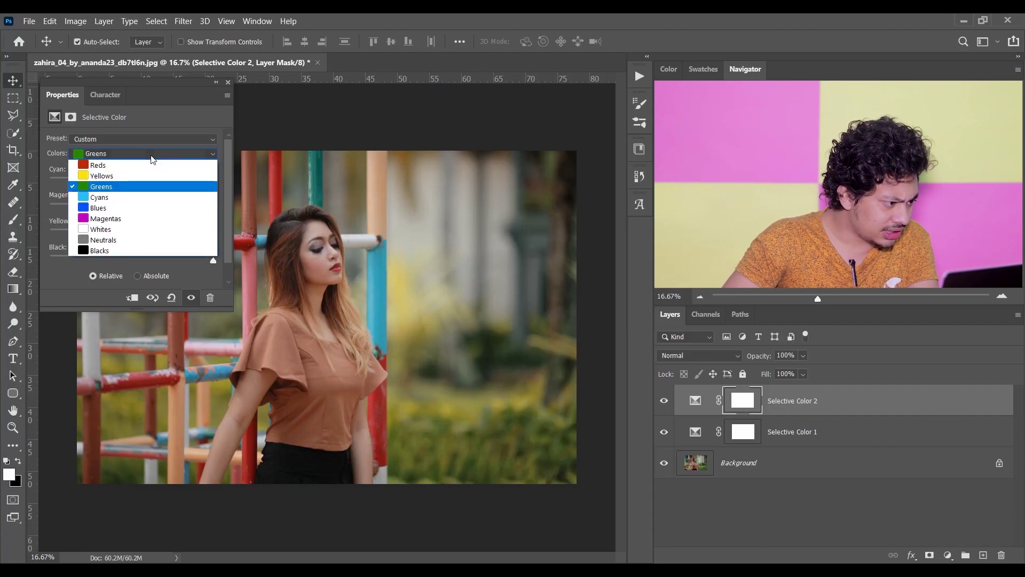
left_click(131, 167)
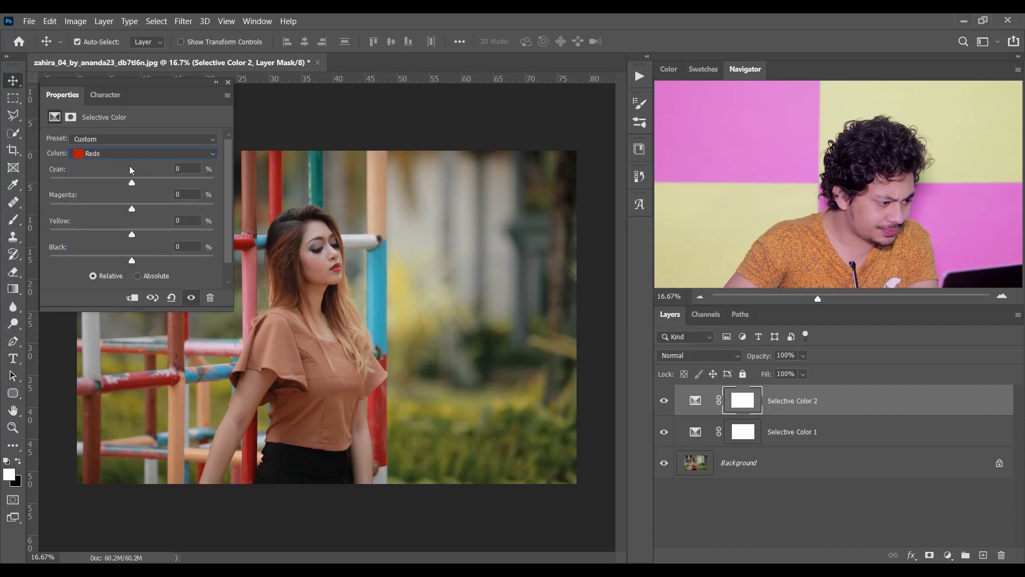
left_click(140, 180)
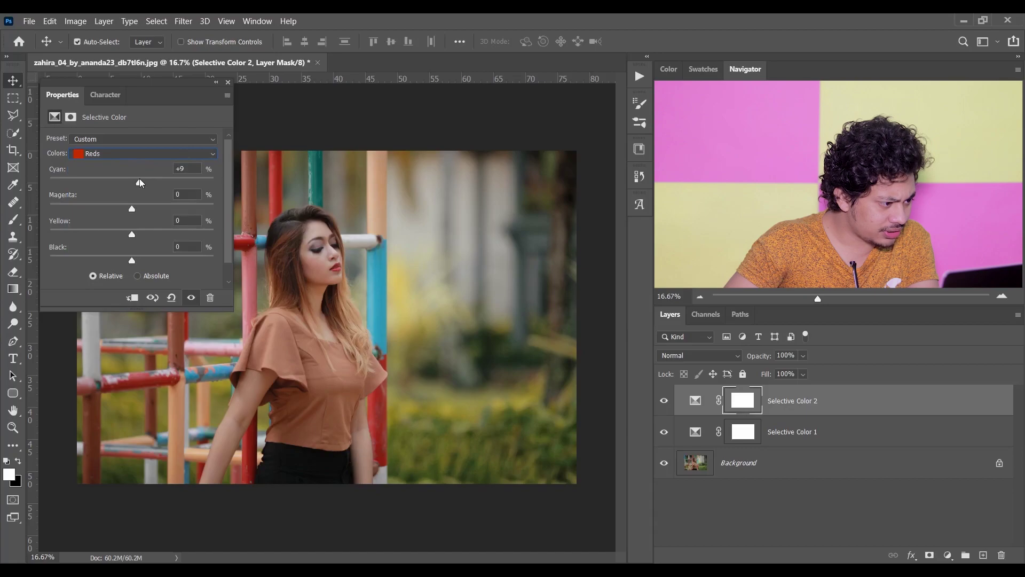
left_click_drag(186, 169, 142, 162)
key("Down")
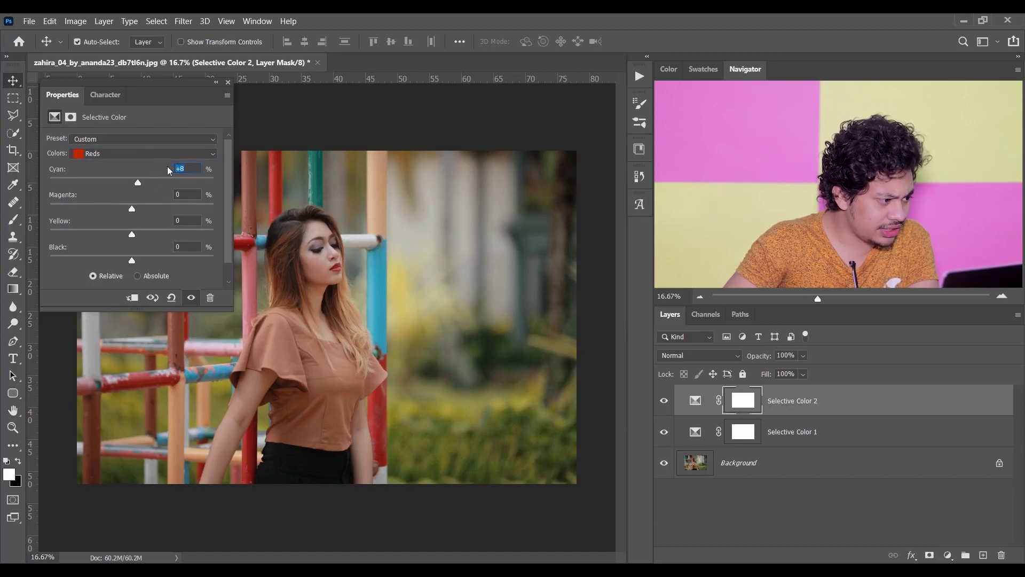
mouse_move(132, 235)
left_mouse_down()
mouse_move(164, 235)
mouse_move(21, 236)
mouse_move(187, 249)
mouse_move(104, 241)
mouse_move(145, 242)
mouse_move(136, 242)
left_mouse_up()
left_click(198, 222)
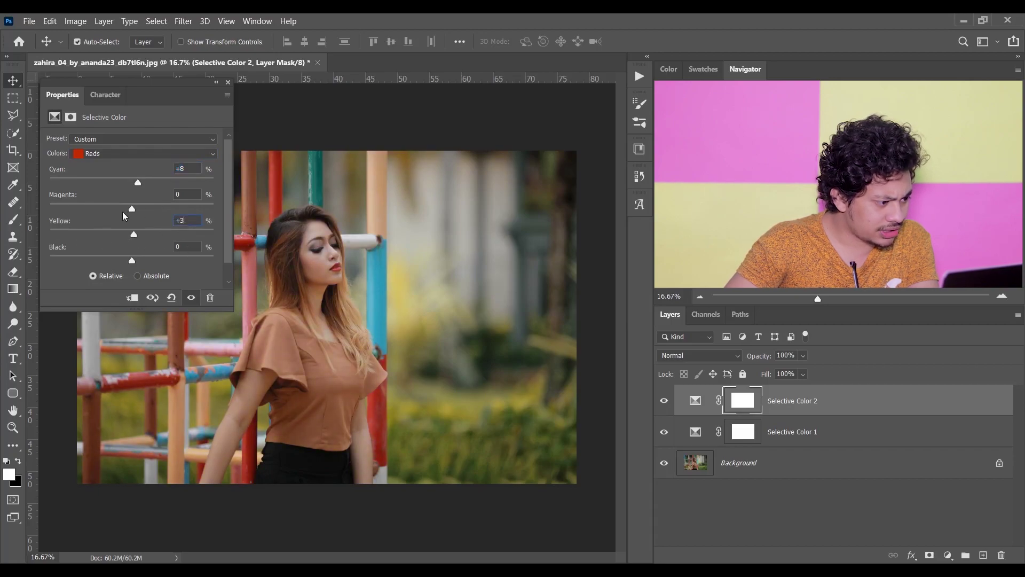
key("Down")
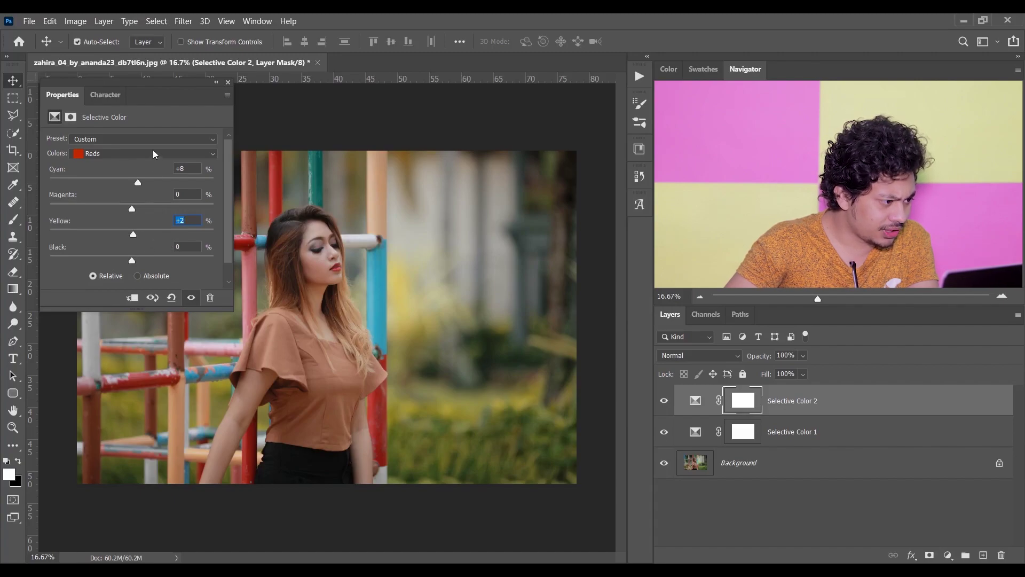
Step: Switch to the Yellows and raise their Cyan to about +35
left_click(153, 151)
left_click(118, 177)
left_click_drag(132, 182, 159, 180)
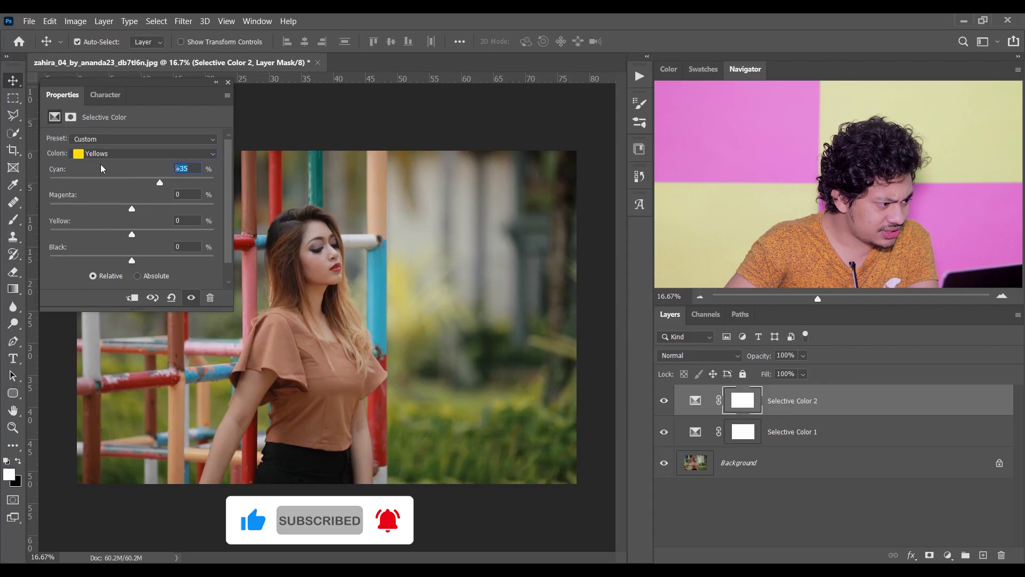
Step: Fine-tune Selective Color 2's Yellows to Cyan +36, Magenta +51 and Yellow -10
key("Up")
left_click_drag(132, 208, 171, 215)
left_click(196, 198)
key("Up")
key("Up")
key("Up")
key("Up")
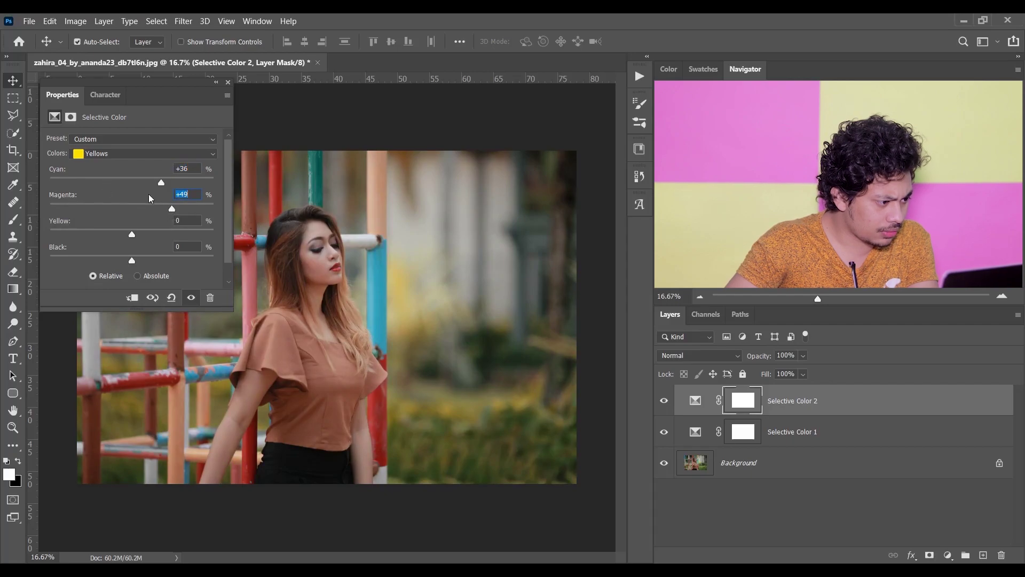
key("Up")
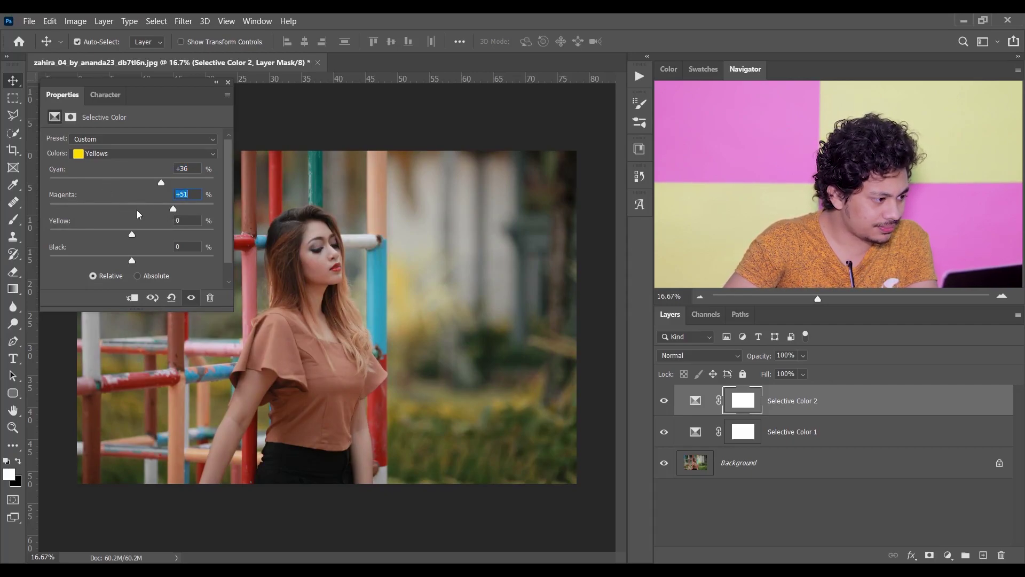
left_click_drag(132, 234, 123, 238)
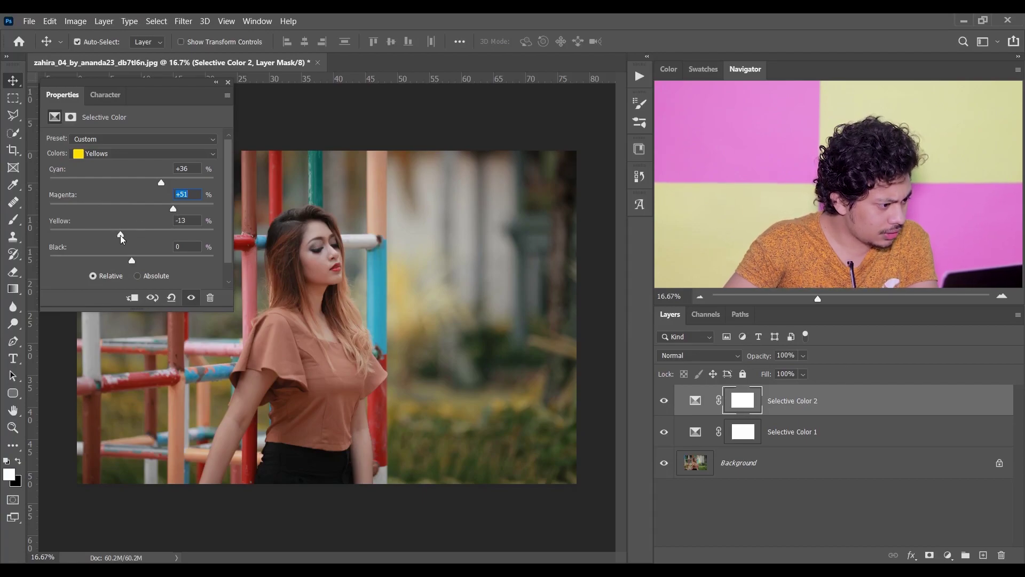
key("Down")
key("Up")
key("Tab")
key("Down")
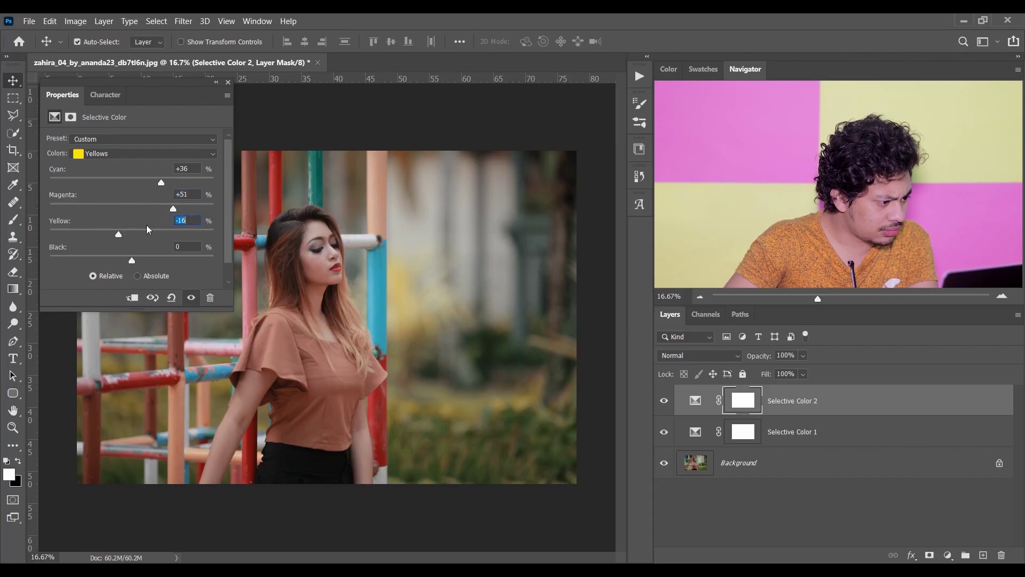
key("Up")
key("Up")
key("Up")
key("Up")
key("Up")
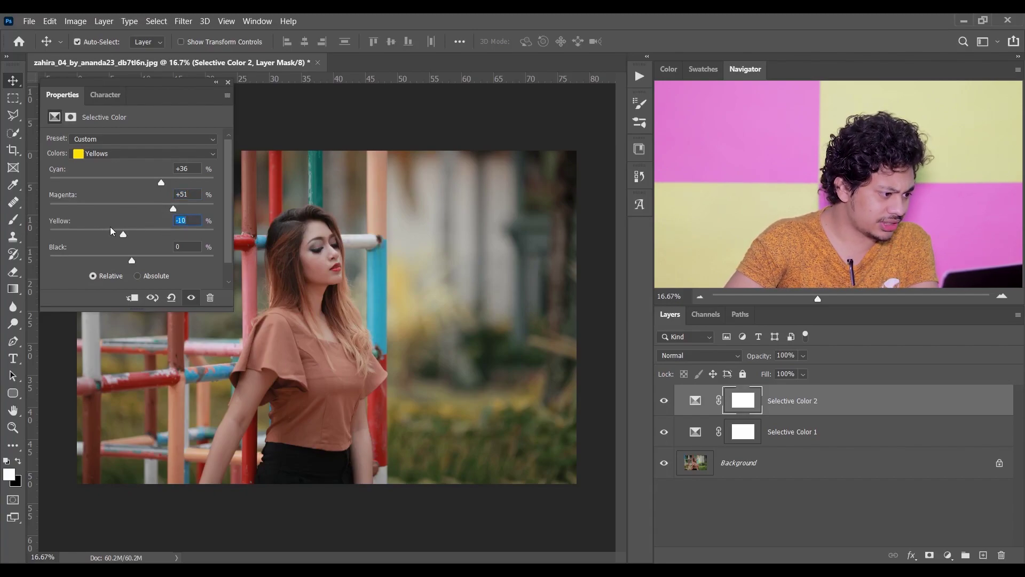
left_click(136, 153)
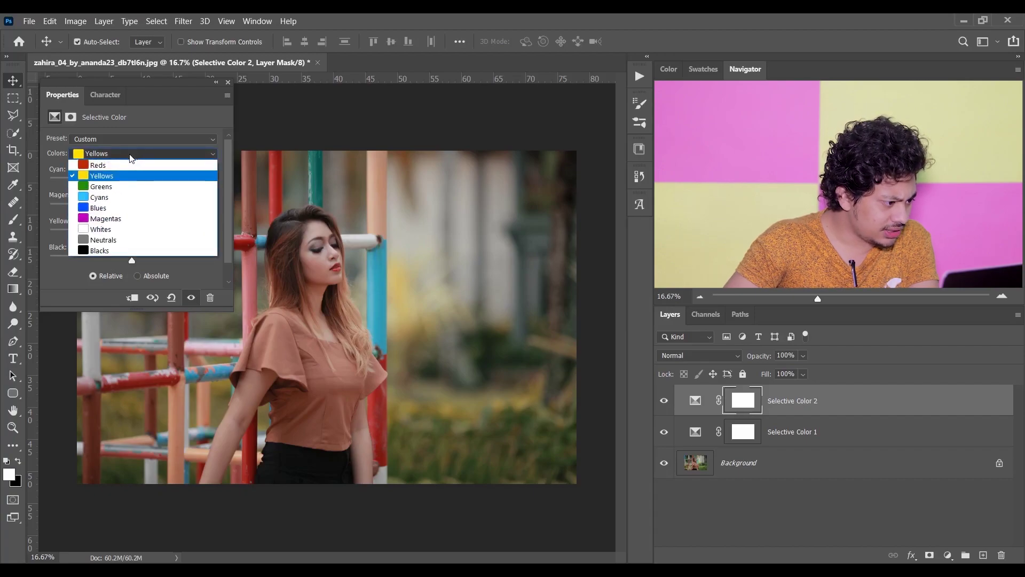
Step: Take black out of the Blacks range and give the Neutrals Black +5
left_click(113, 251)
mouse_move(132, 261)
left_mouse_down()
mouse_move(116, 246)
mouse_move(126, 246)
left_mouse_up()
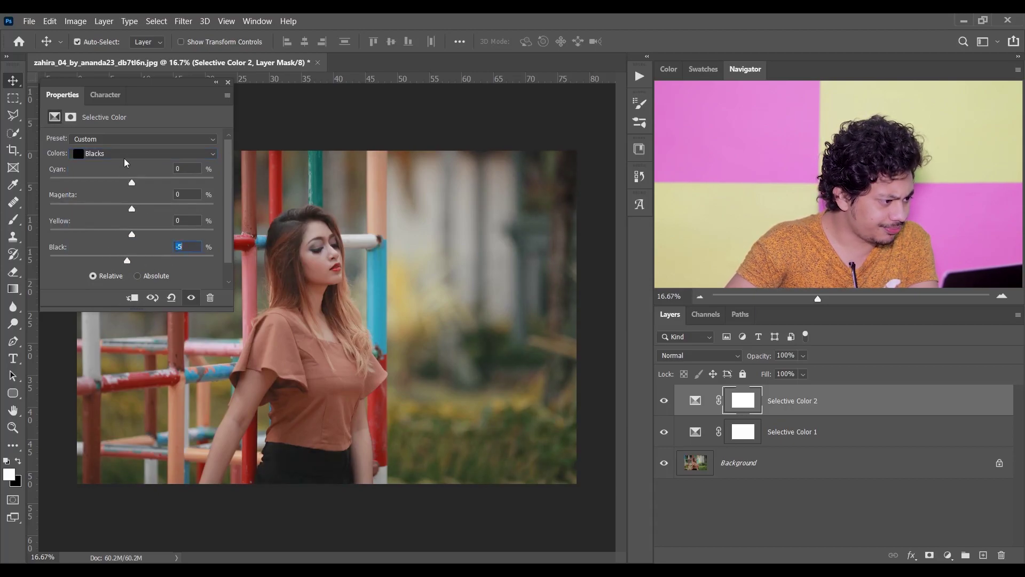
left_click(125, 154)
left_click(107, 241)
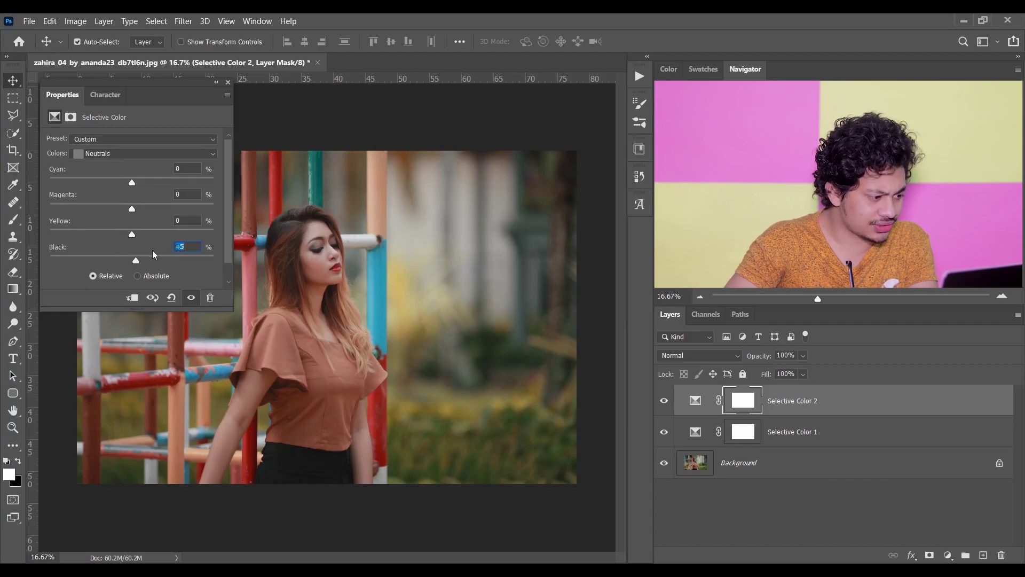
Step: Compare Selective Color 2 on and off, close Properties and select the layer rather than its mask
left_click(191, 298)
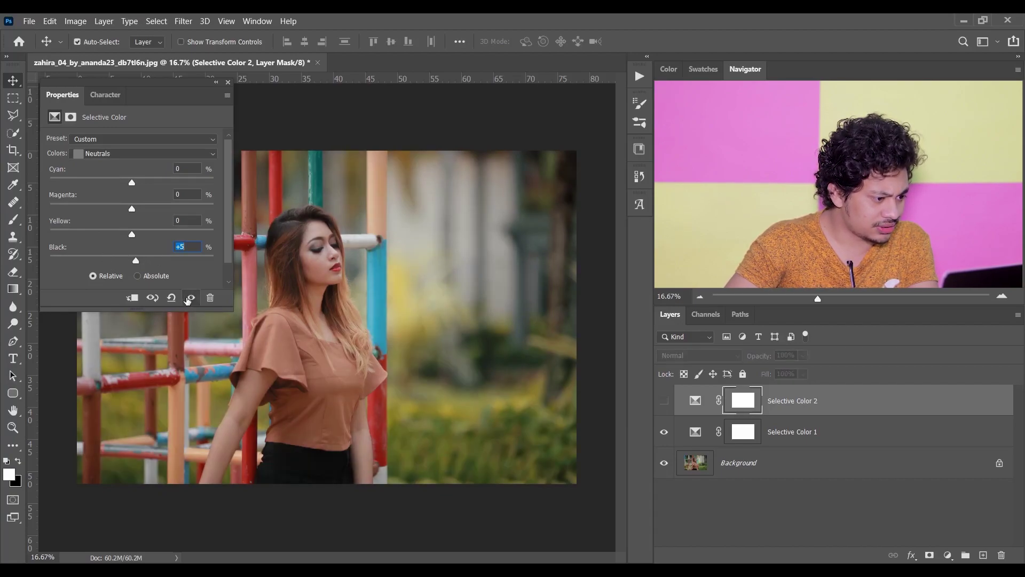
left_click(191, 298)
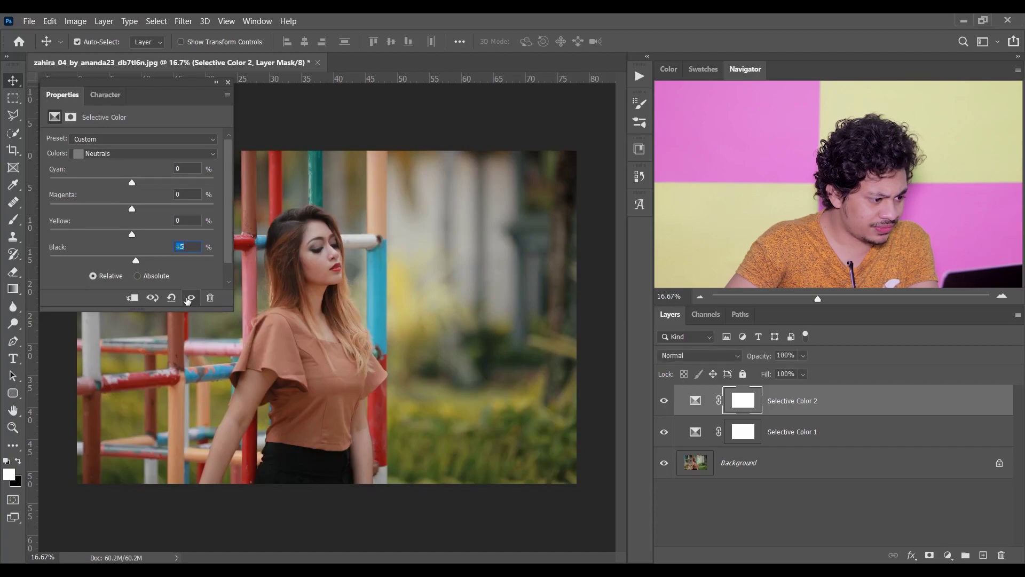
left_click(190, 298)
left_click(190, 298)
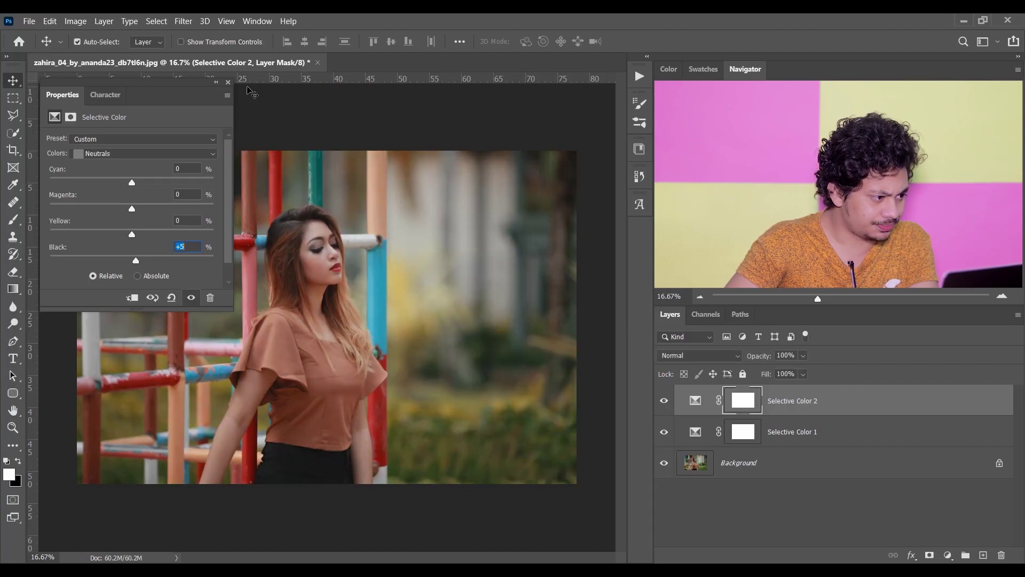
left_click(228, 83)
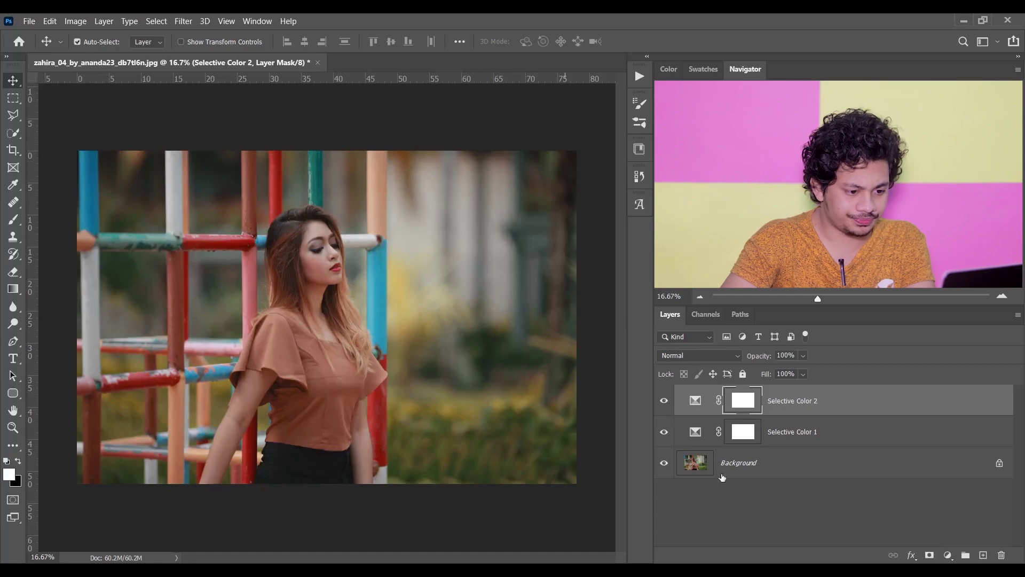
left_click(798, 401)
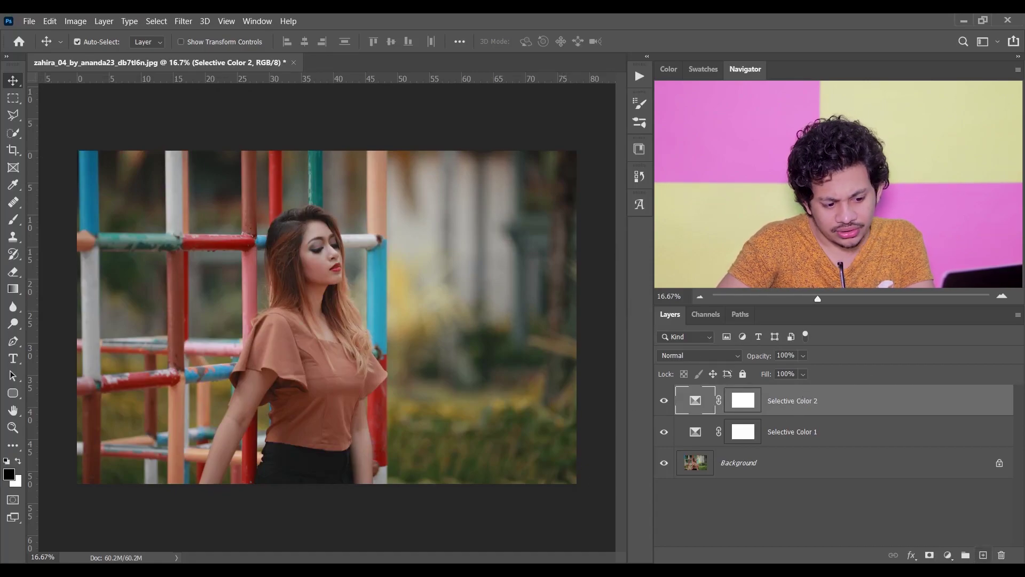
left_click(946, 555)
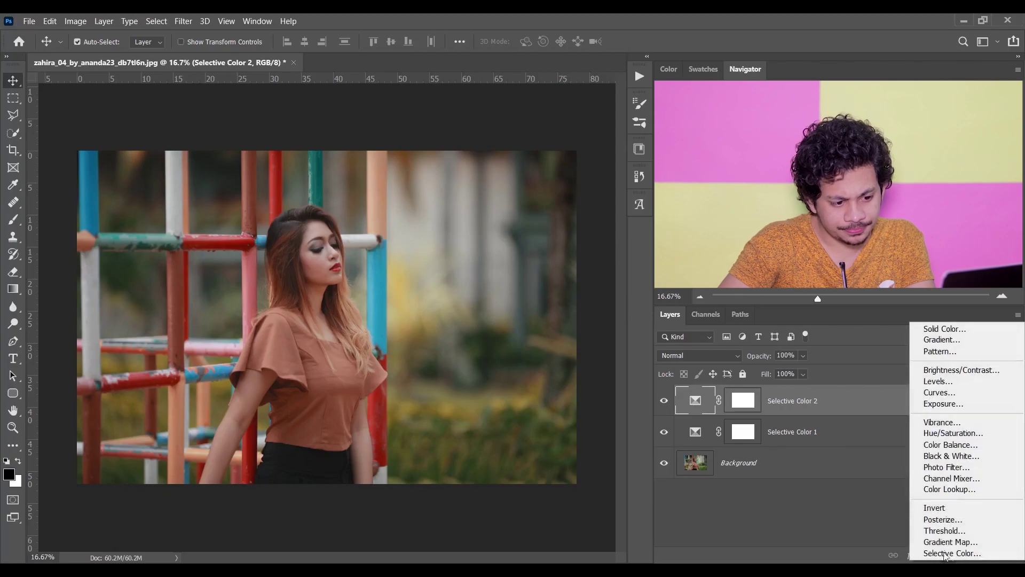
Step: Add a Solid Color fill layer with hex colour 2c3036
left_click(938, 329)
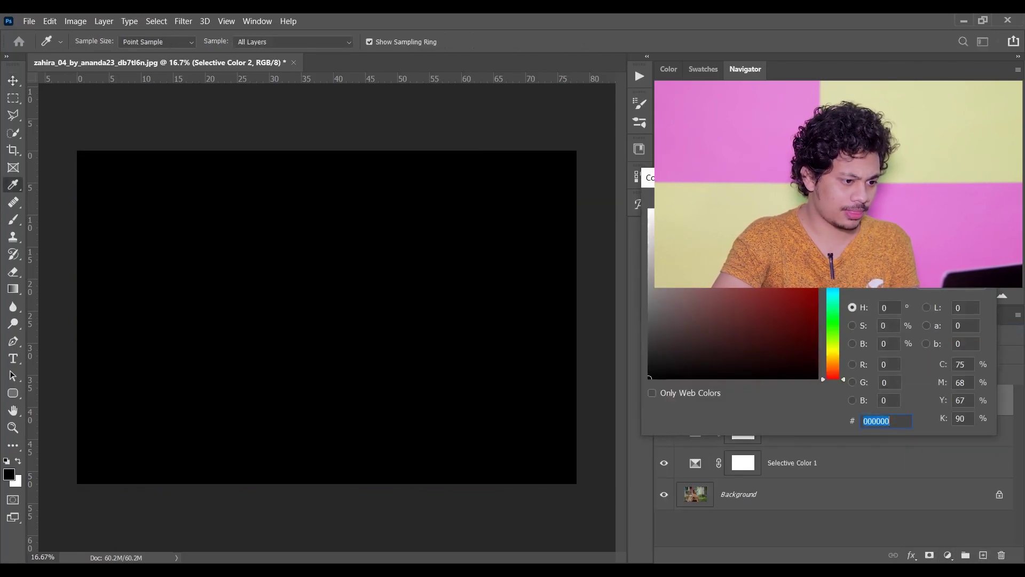
left_click_drag(154, 321, 334, 252)
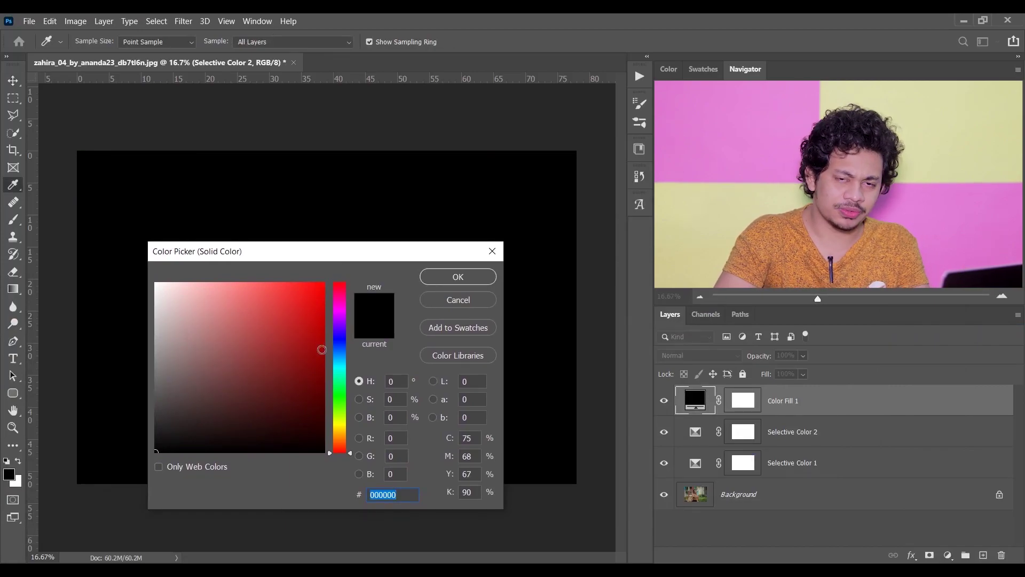
left_click_drag(190, 429, 196, 432)
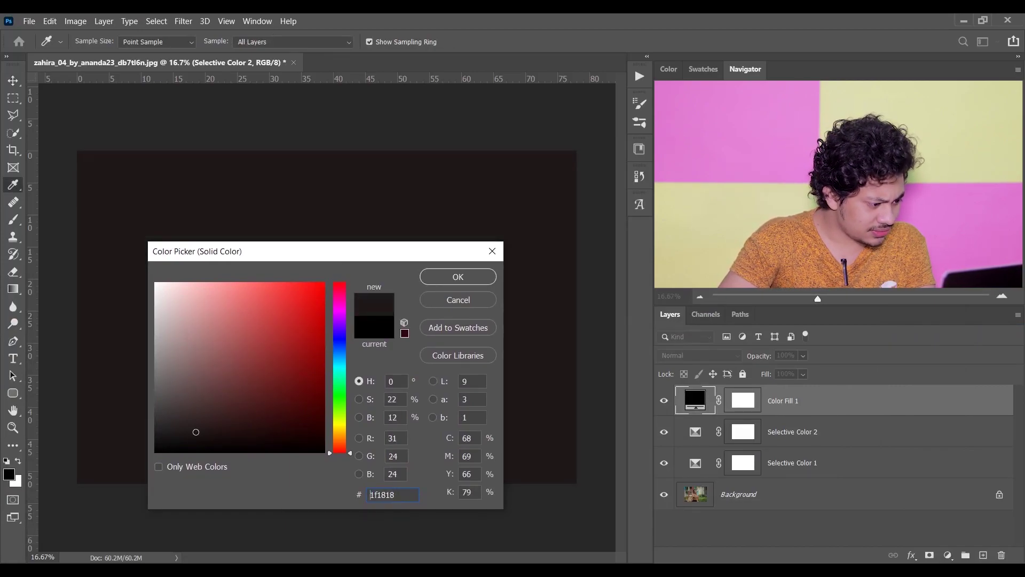
double_click(403, 492)
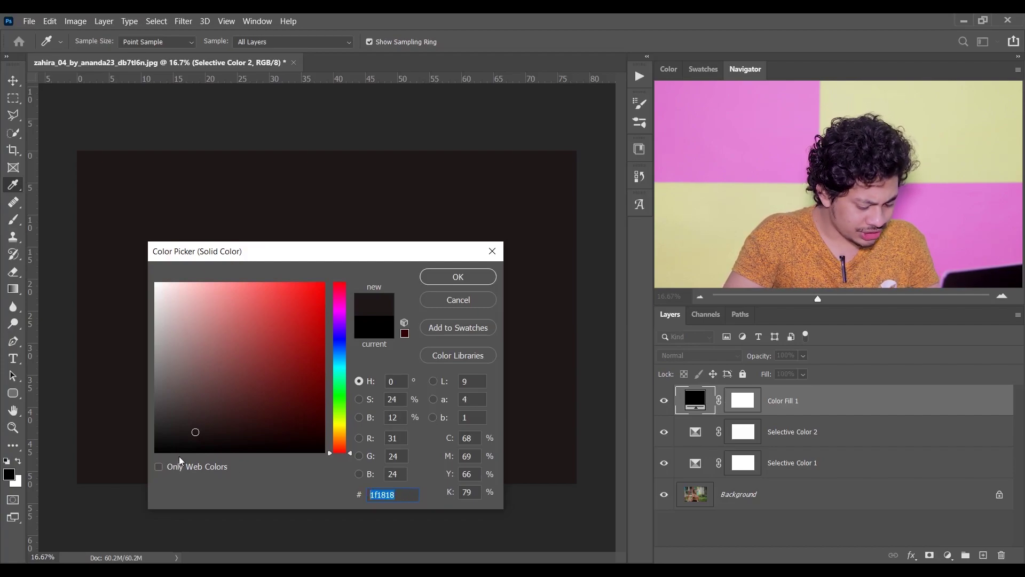
type("2")
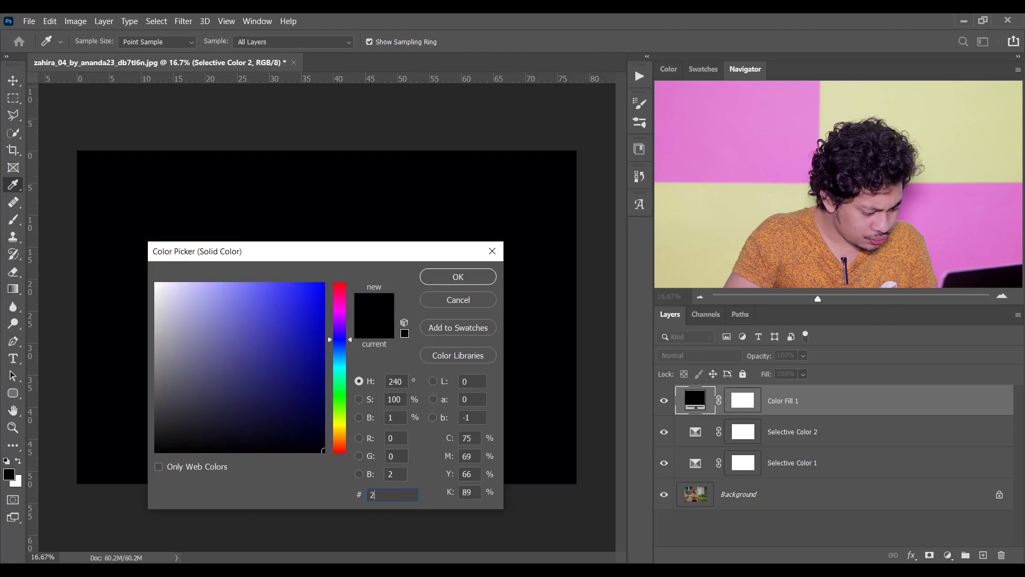
type("c3")
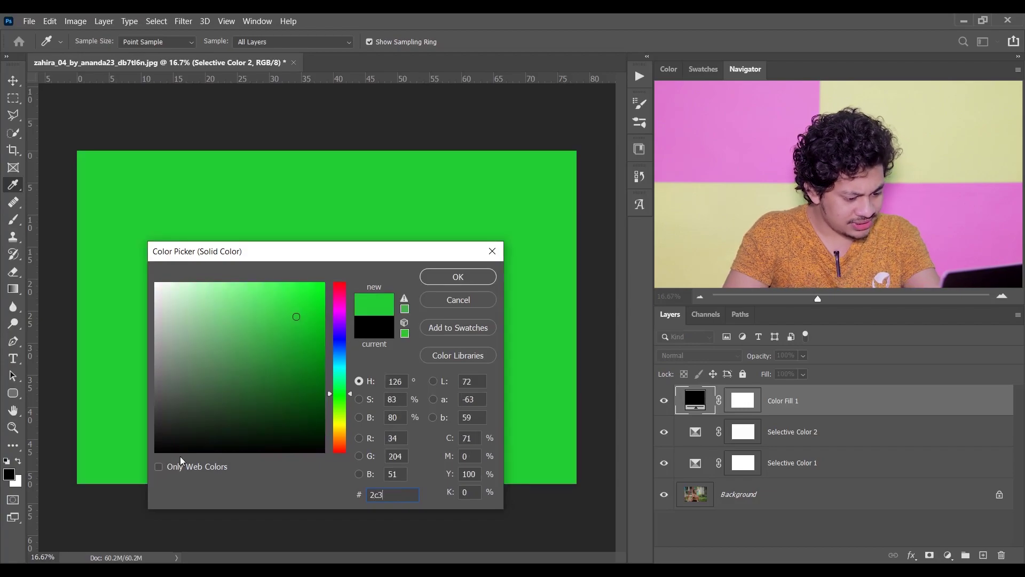
type("036")
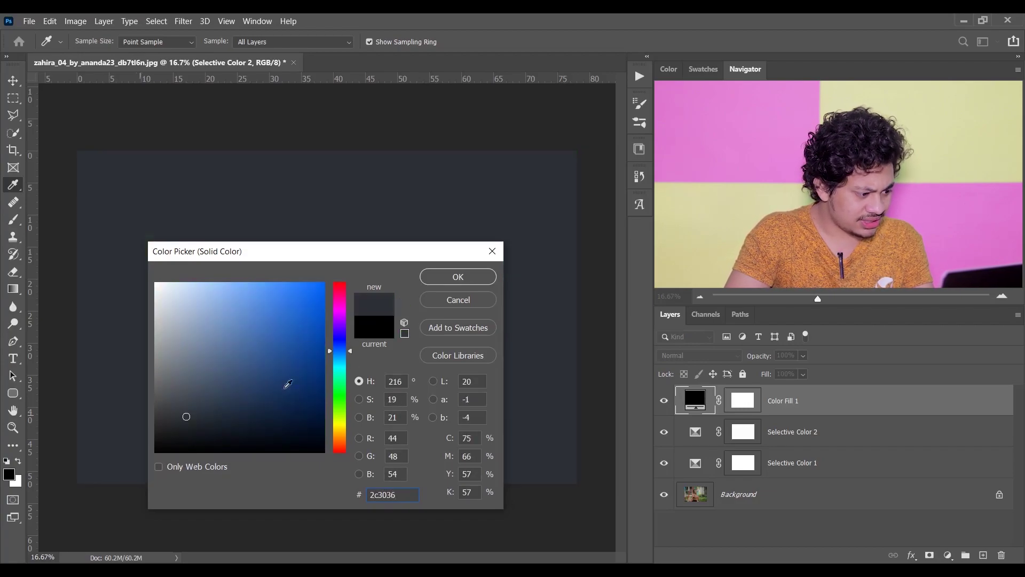
left_click(457, 277)
Step: Blend the fill layer with Lighten at 25% opacity and compare it on and off
left_click(674, 359)
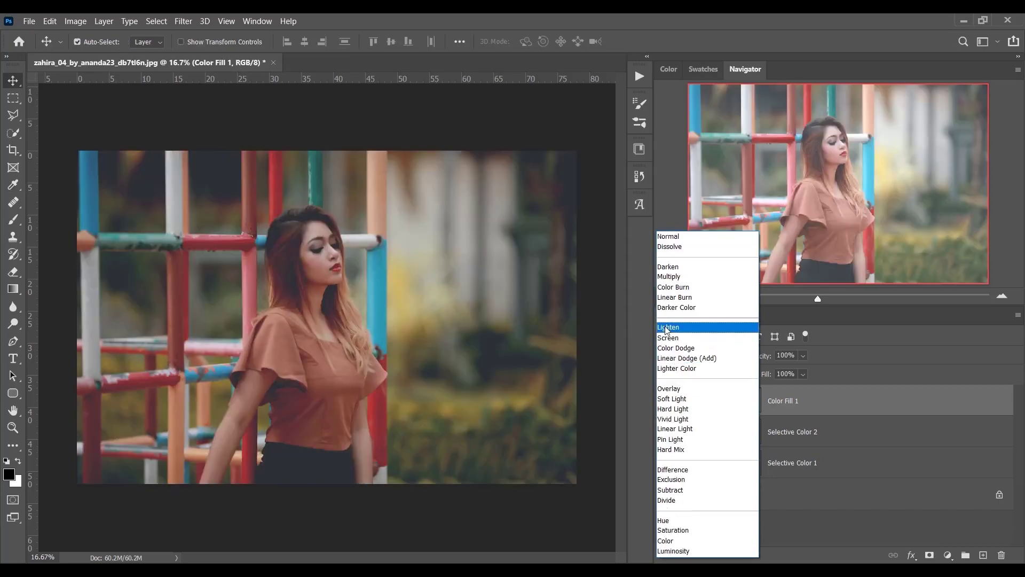
left_click(666, 327)
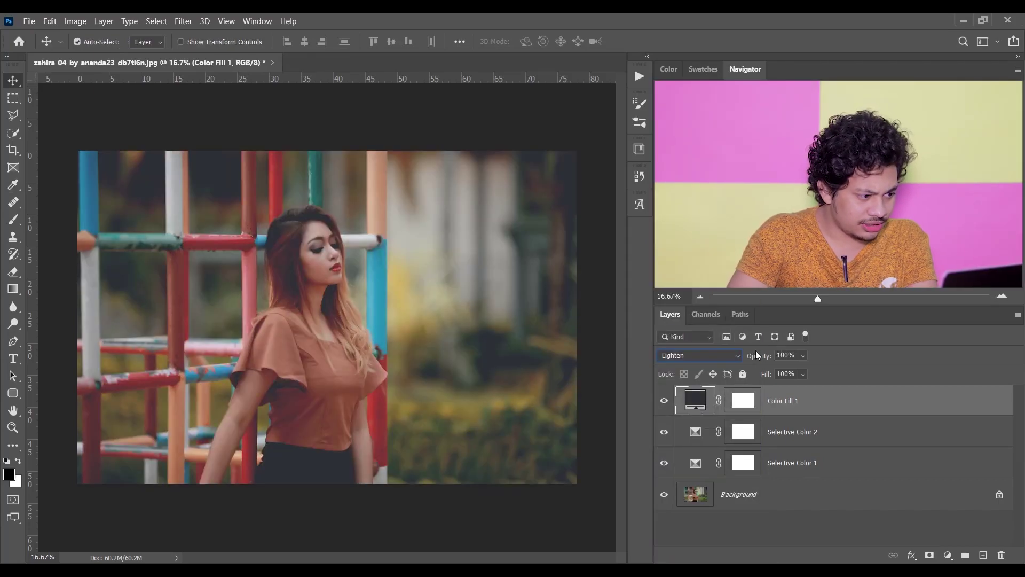
left_click_drag(764, 367, 771, 367)
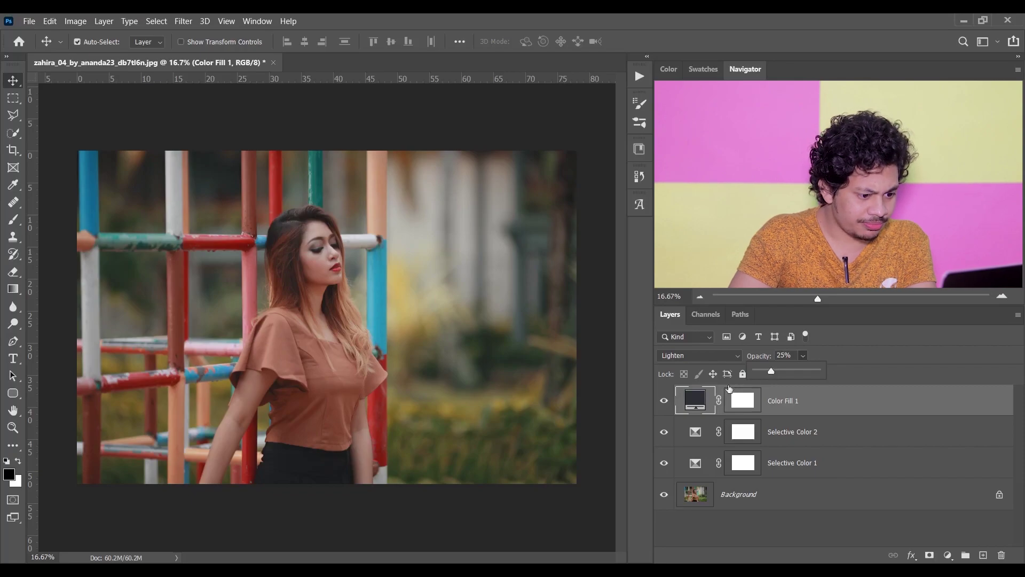
left_click(663, 401)
left_click(662, 402)
left_click(662, 401)
left_click(663, 401)
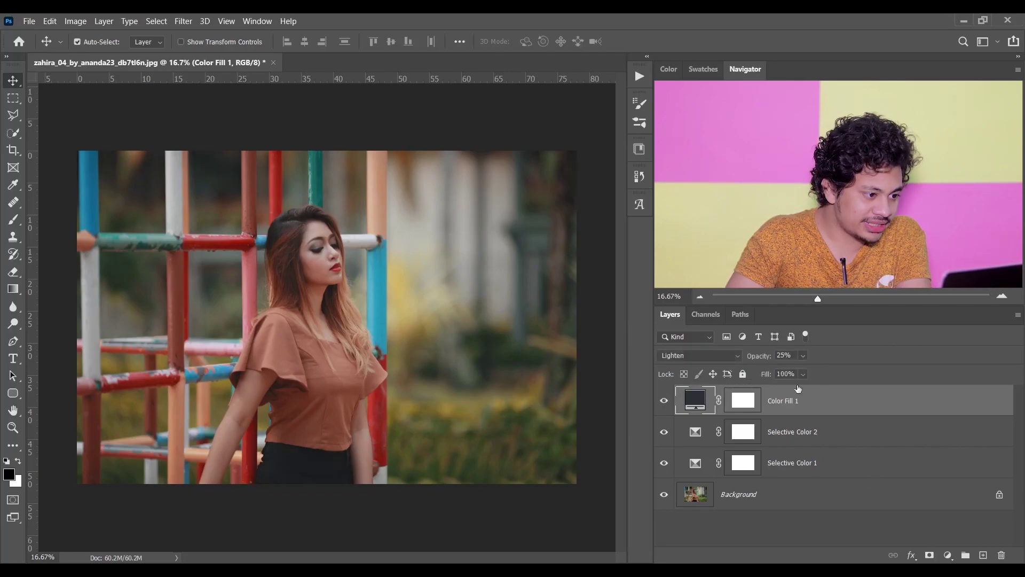
Step: Add a Curves layer and adjust the Blue channel's highlight and shadow ends to add blue
left_click(947, 557)
left_click(950, 392)
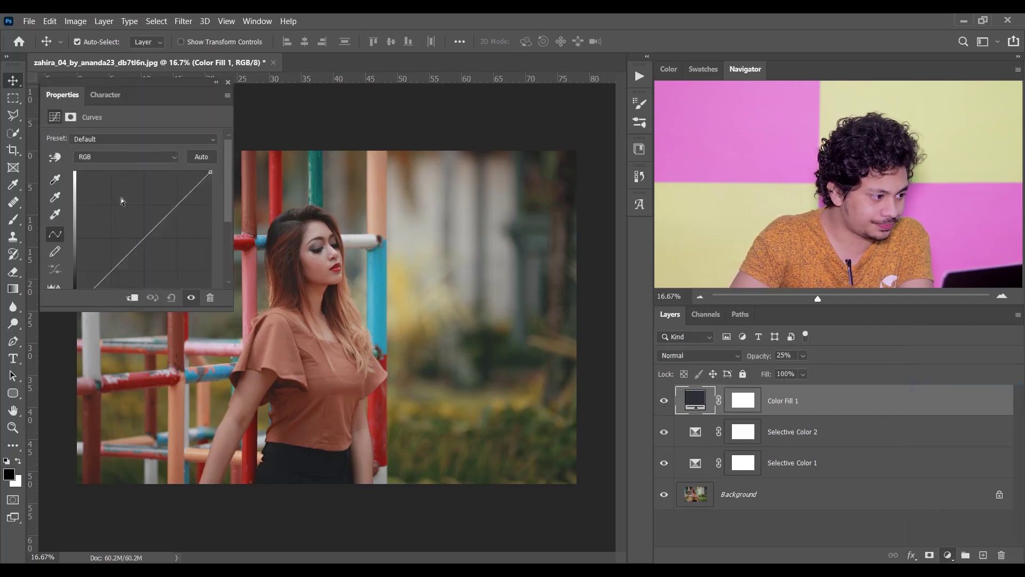
left_click_drag(129, 310, 116, 348)
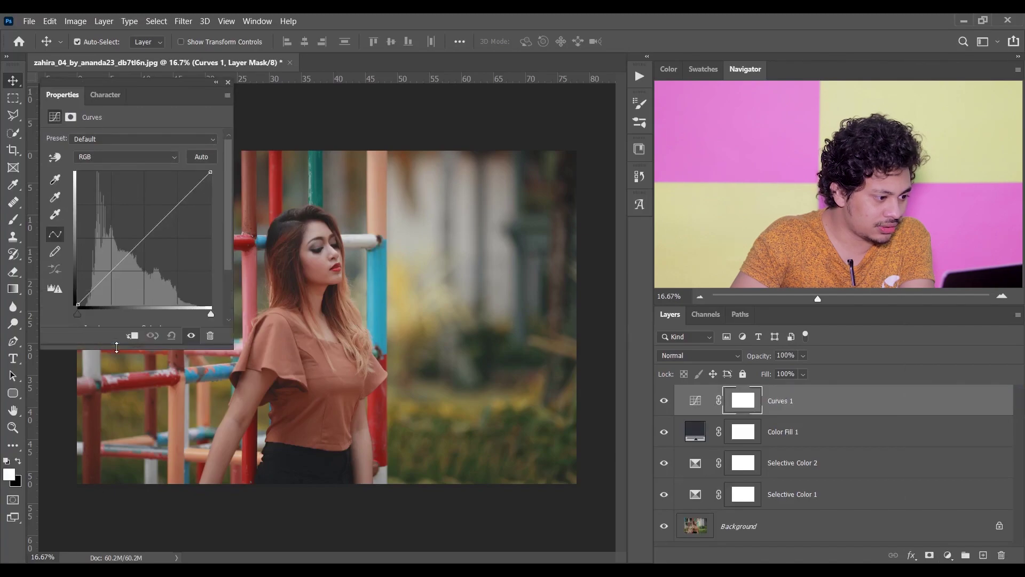
left_click(142, 157)
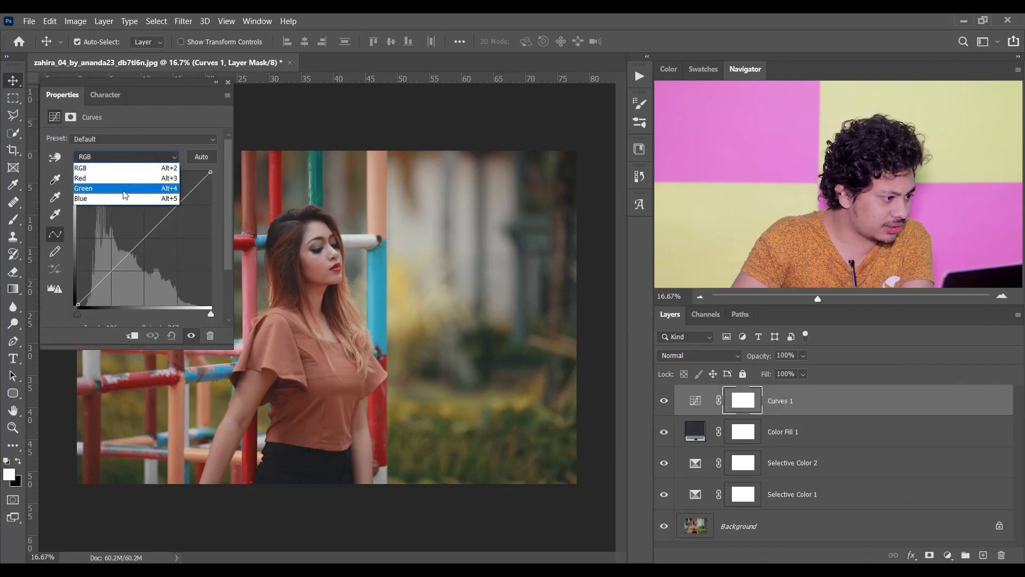
left_click(122, 202)
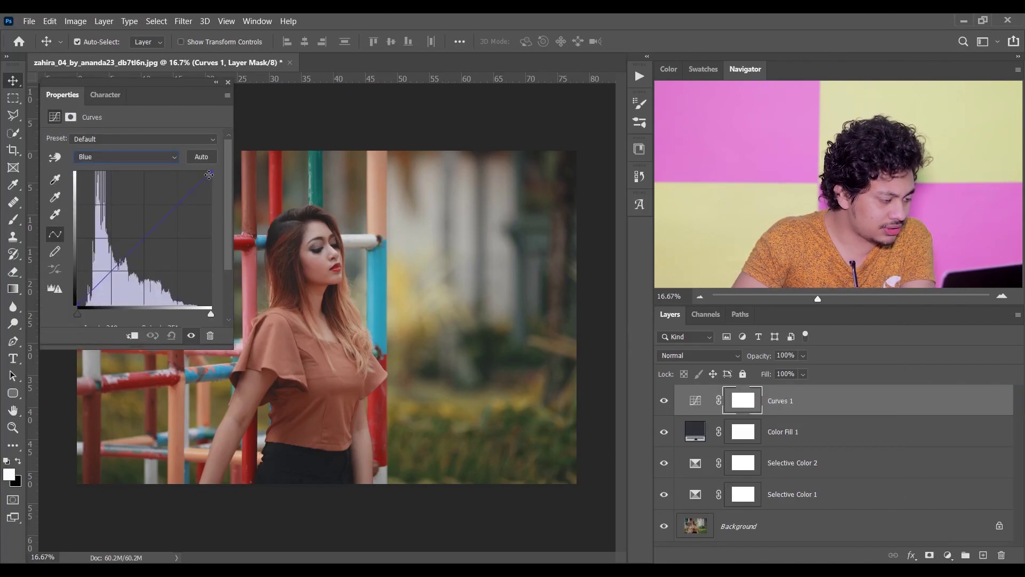
left_click(210, 172)
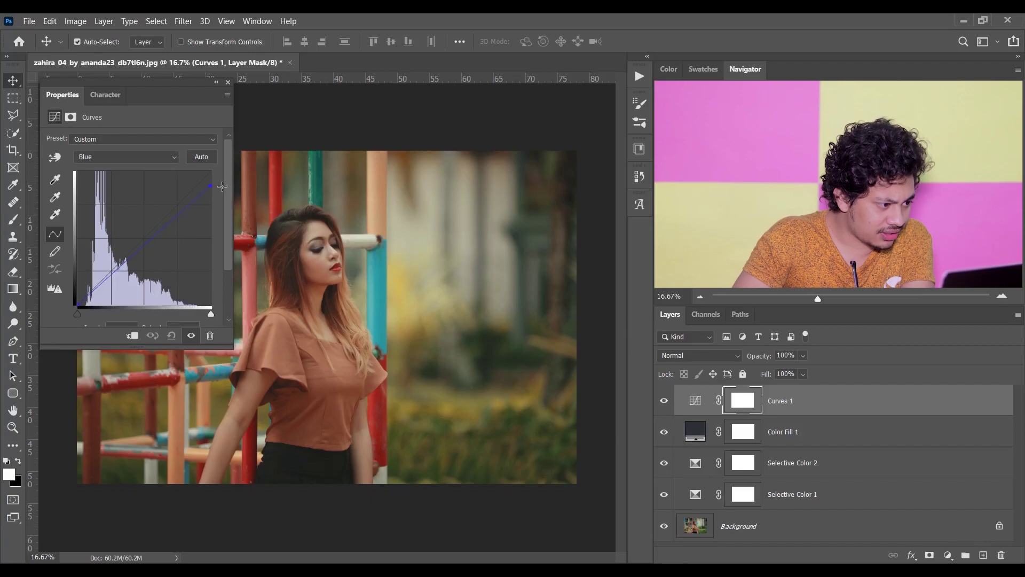
left_click_drag(223, 186, 224, 183)
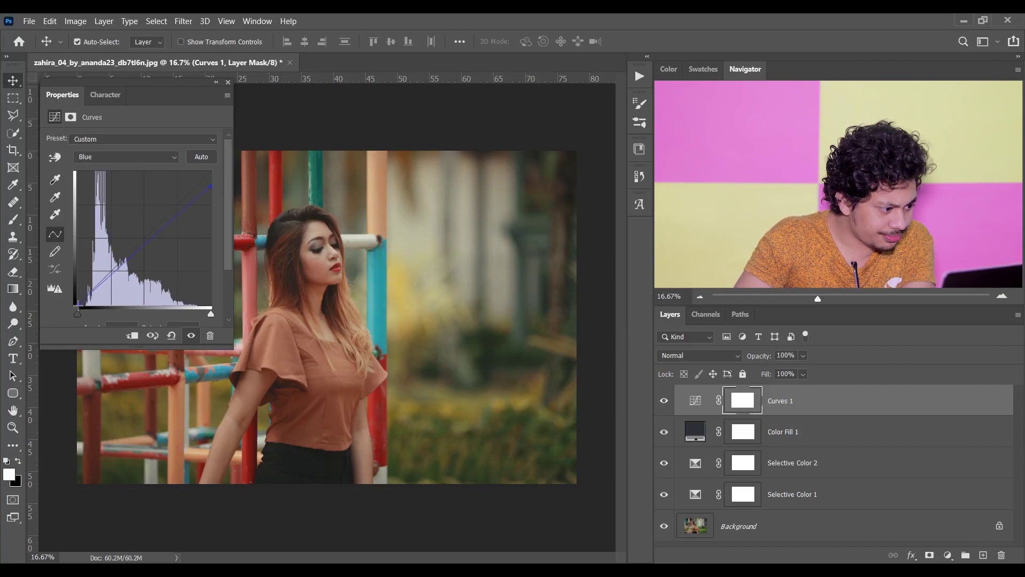
left_click_drag(78, 305, 72, 301)
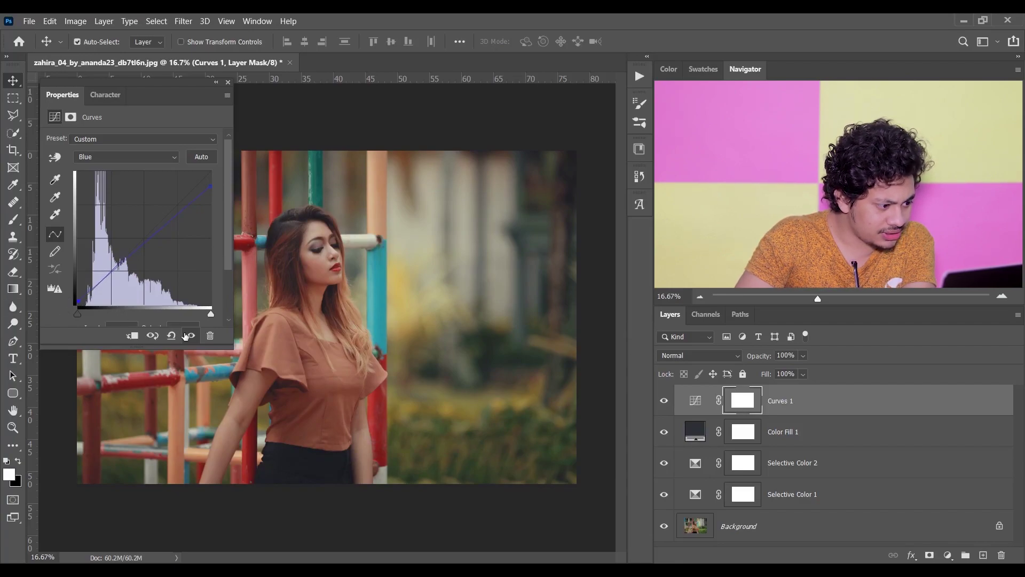
Step: Compare Curves 1 on and off and lower its opacity to 79%
left_click(192, 336)
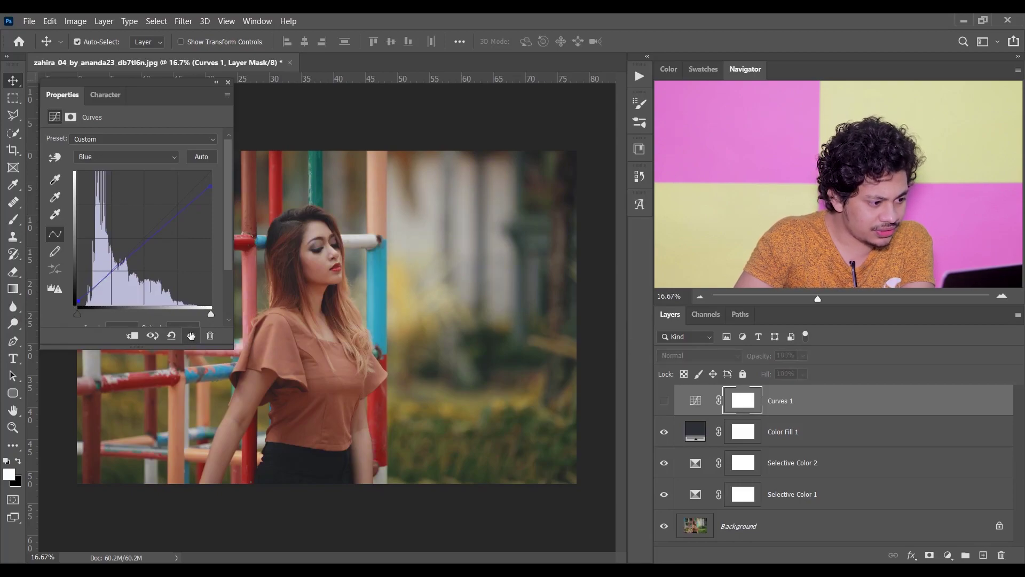
left_click(191, 336)
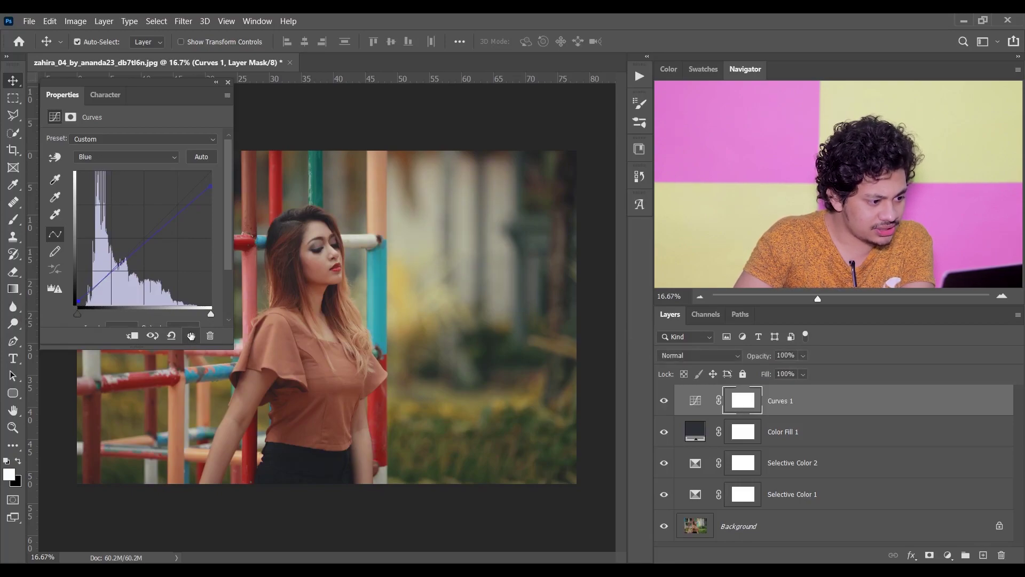
left_click(227, 85)
left_click(803, 356)
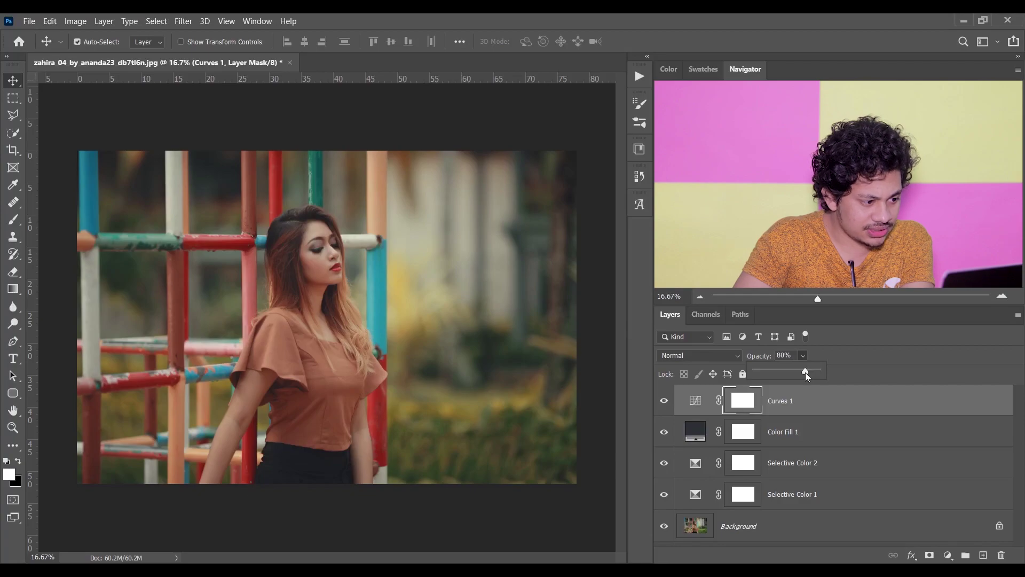
left_click(695, 400)
left_click(663, 400)
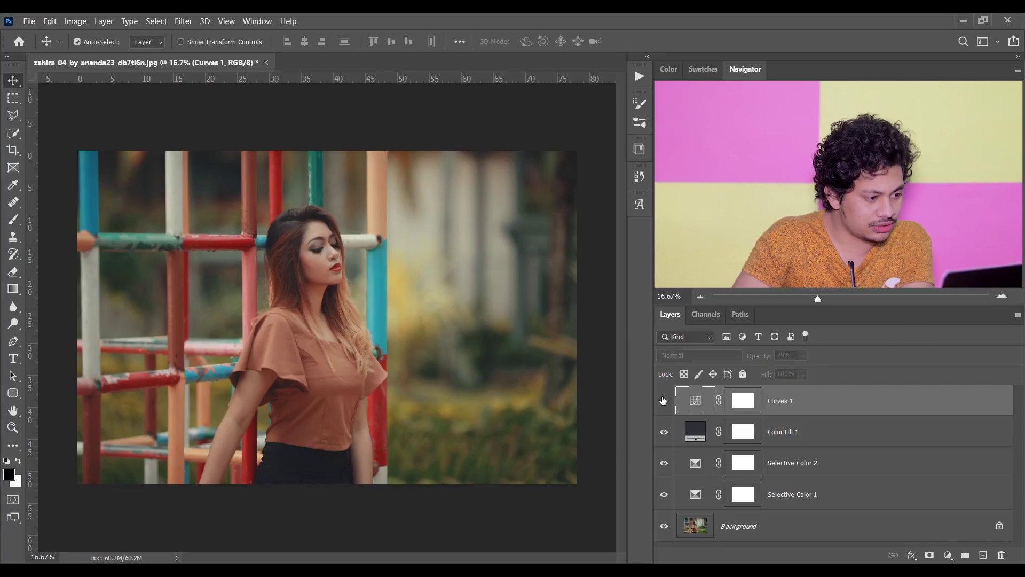
left_click(664, 401)
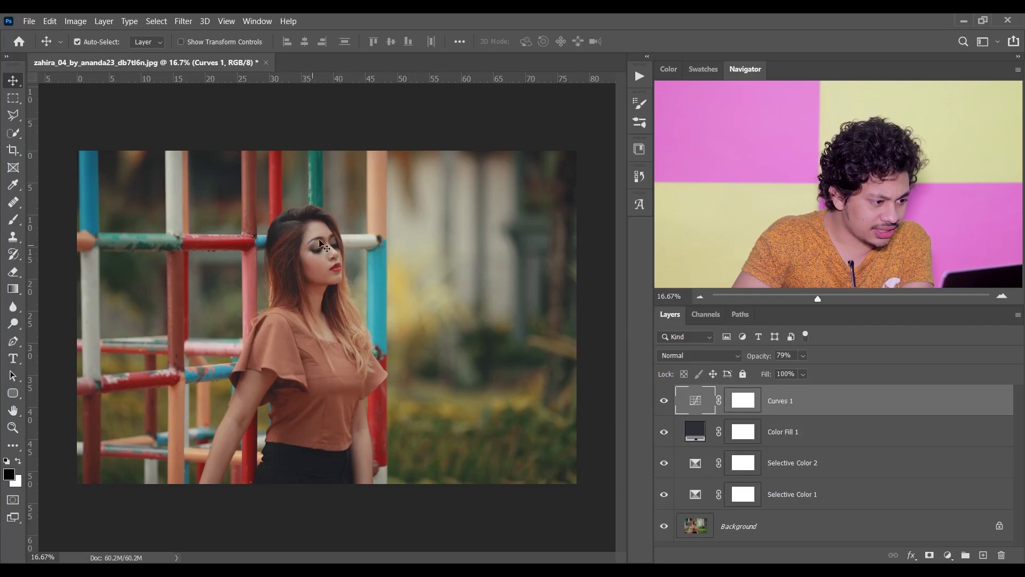
Step: Add Curves 2 with an upward-bent RGB curve and invert its mask to black with Ctrl+I
left_click(948, 555)
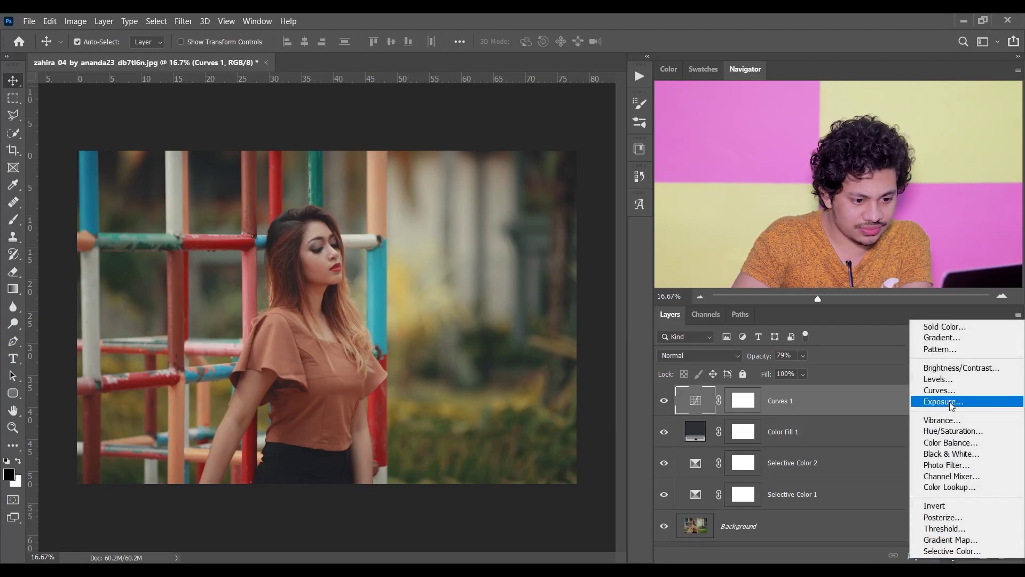
left_click(938, 389)
left_click_drag(153, 211, 167, 208)
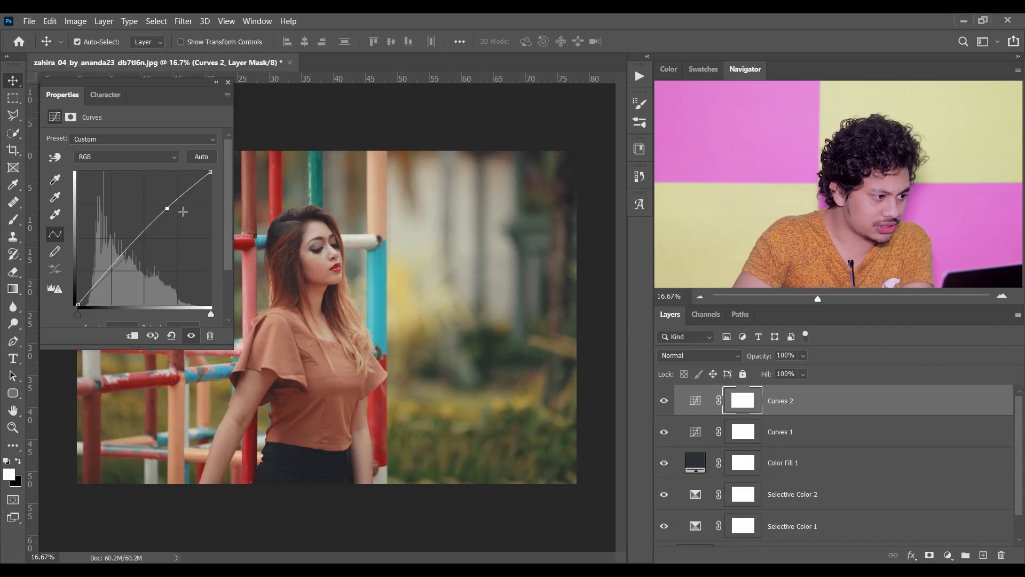
left_click(228, 83)
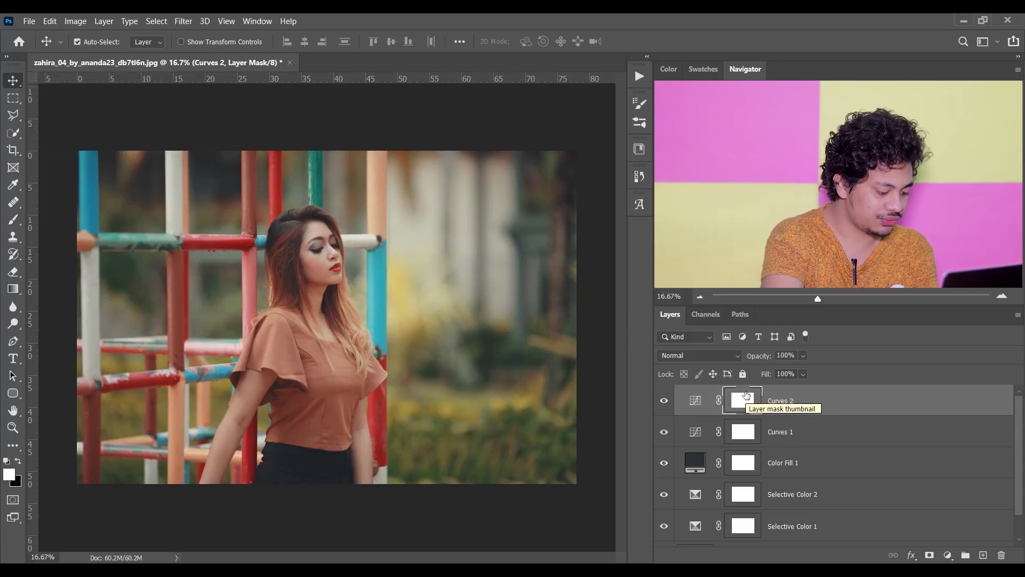
key("ctrl+i")
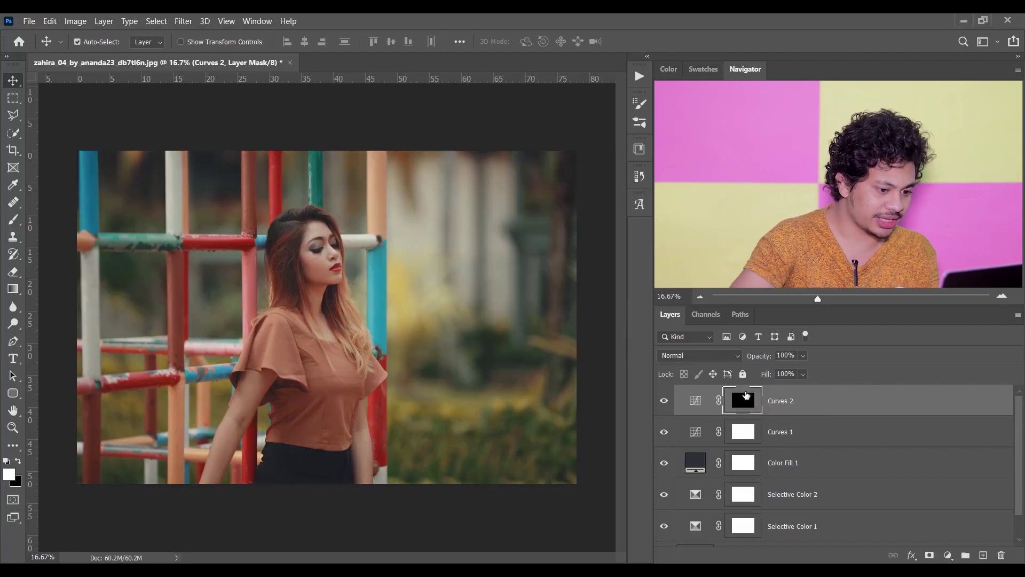
Step: Paint white over her face on the Curves 2 mask with a 200 px soft brush
key("b")
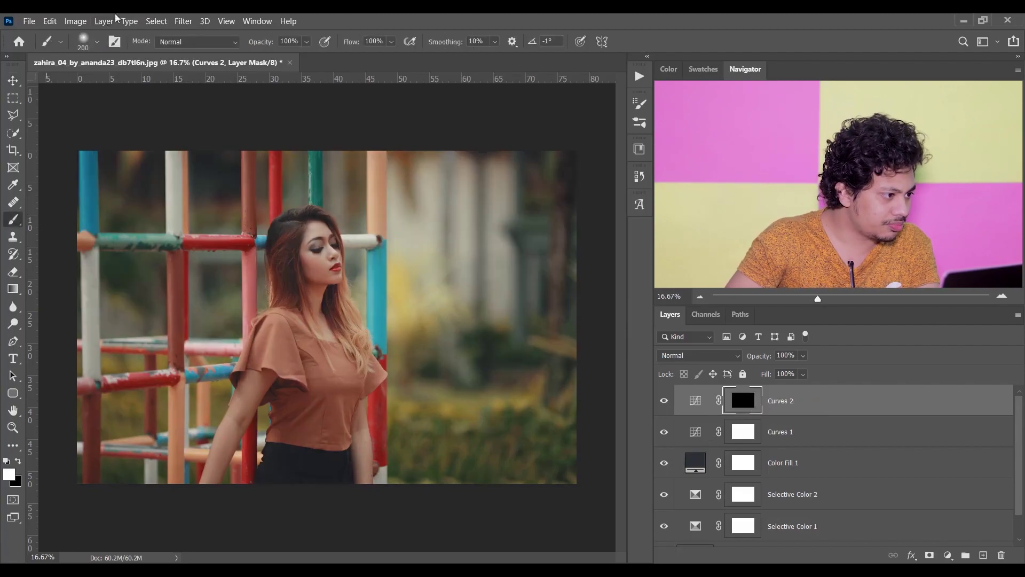
left_click(96, 41)
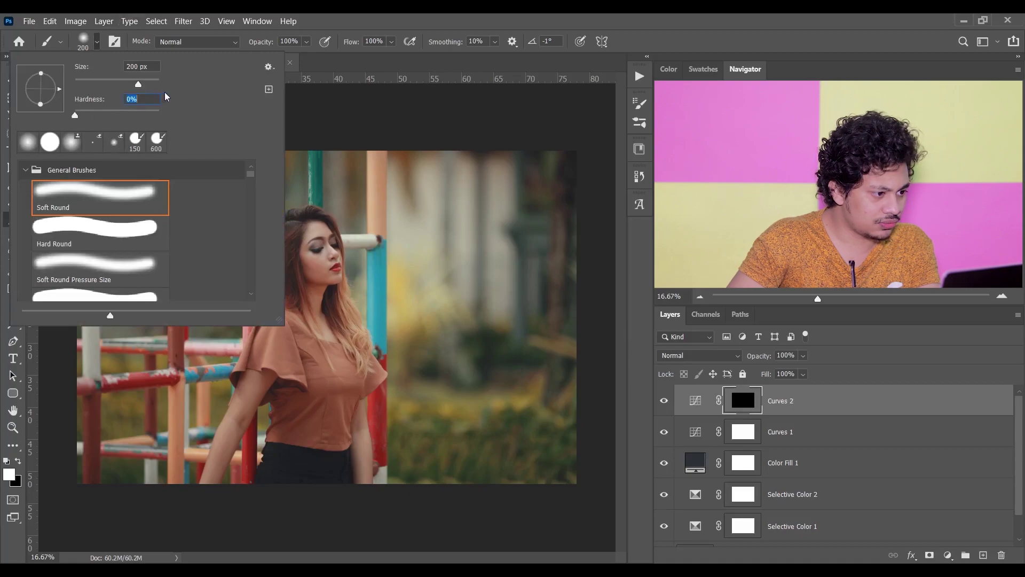
left_click(408, 67)
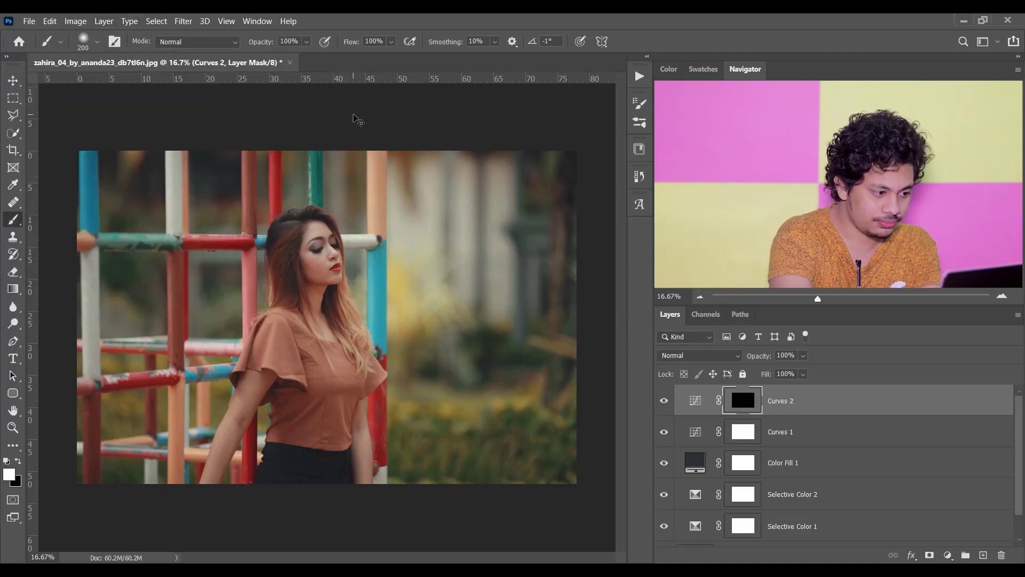
key("ctrl+plus")
key("ctrl+plus")
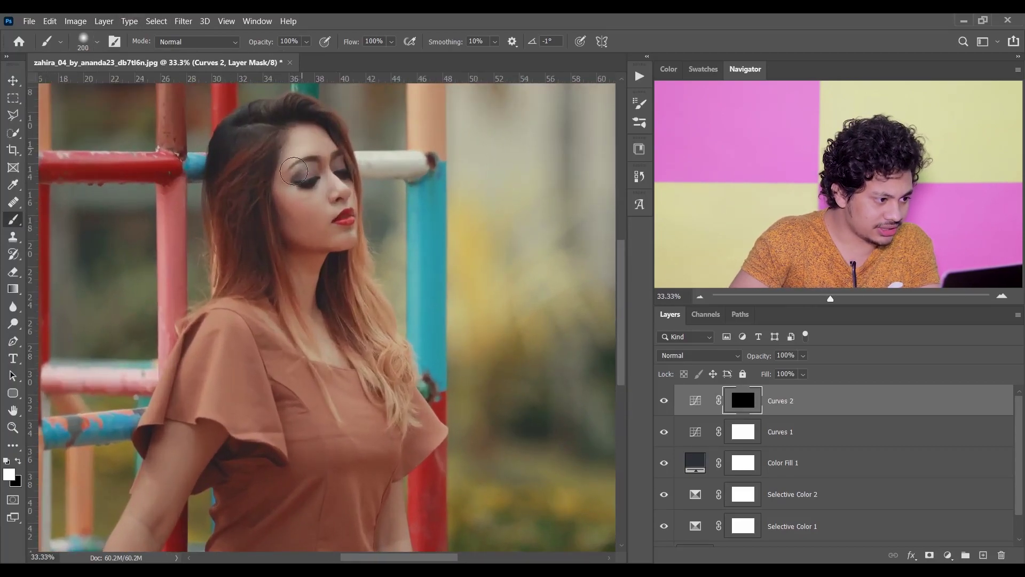
mouse_move(292, 174)
left_mouse_down()
mouse_move(298, 218)
mouse_move(348, 234)
mouse_move(340, 188)
mouse_move(318, 148)
mouse_move(290, 223)
mouse_move(316, 267)
mouse_move(309, 271)
mouse_move(305, 245)
mouse_move(316, 330)
mouse_move(343, 361)
mouse_move(320, 316)
left_mouse_up()
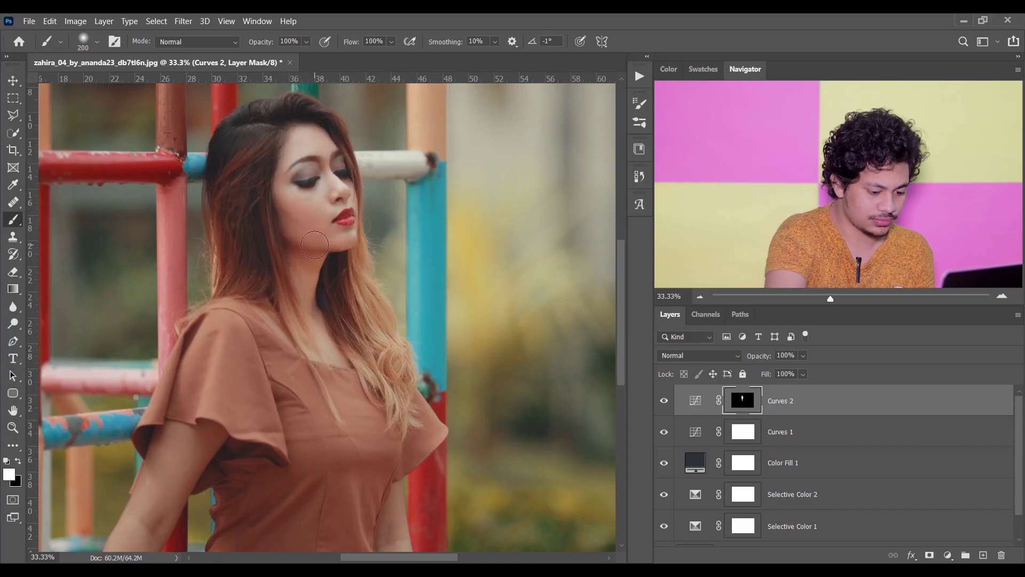
scroll(321, 243, "down", 3)
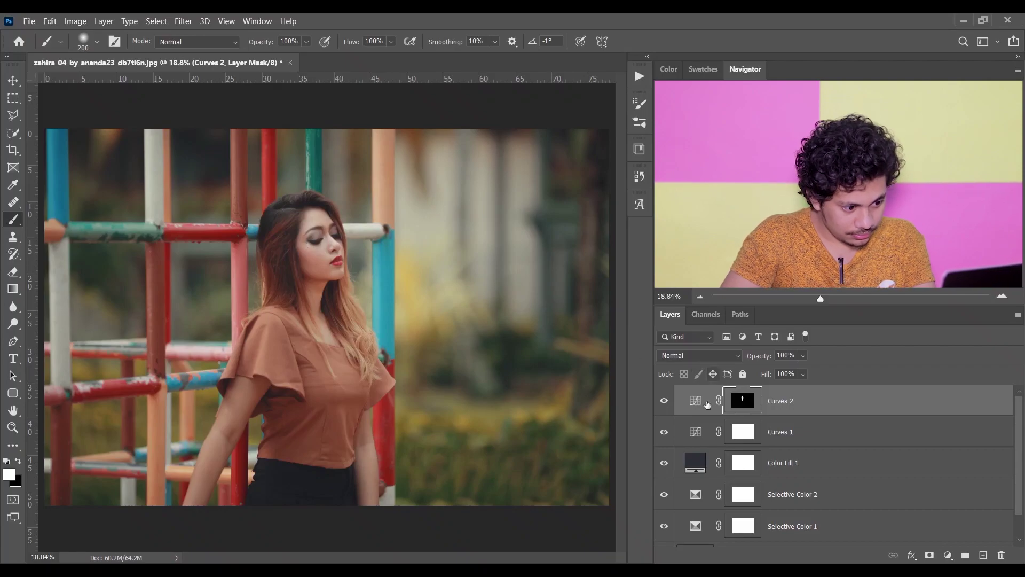
Step: Compare Curves 2 on and off, lower its opacity to 59%, and target the layer
left_click(664, 401)
left_click(664, 401)
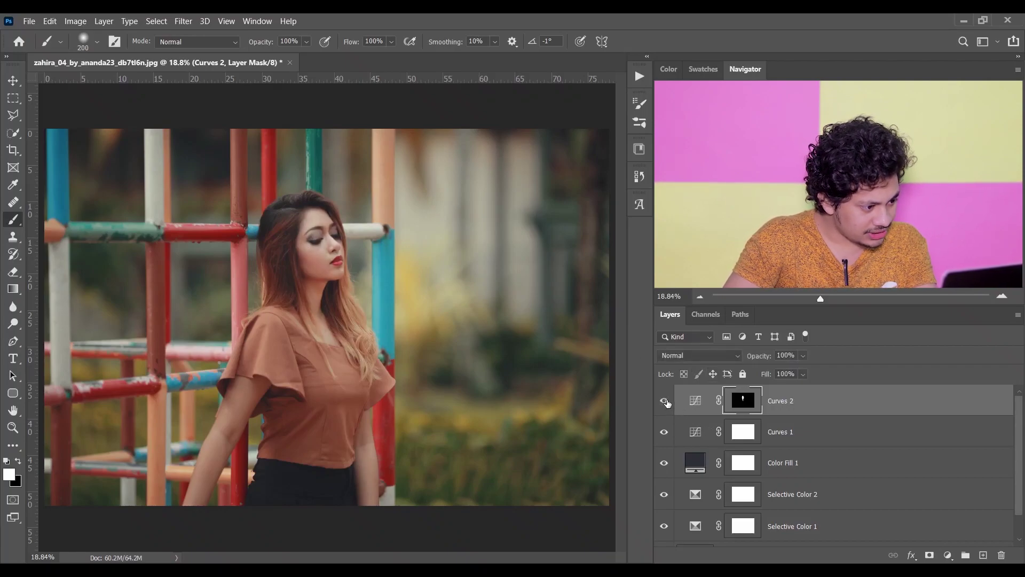
left_click(804, 356)
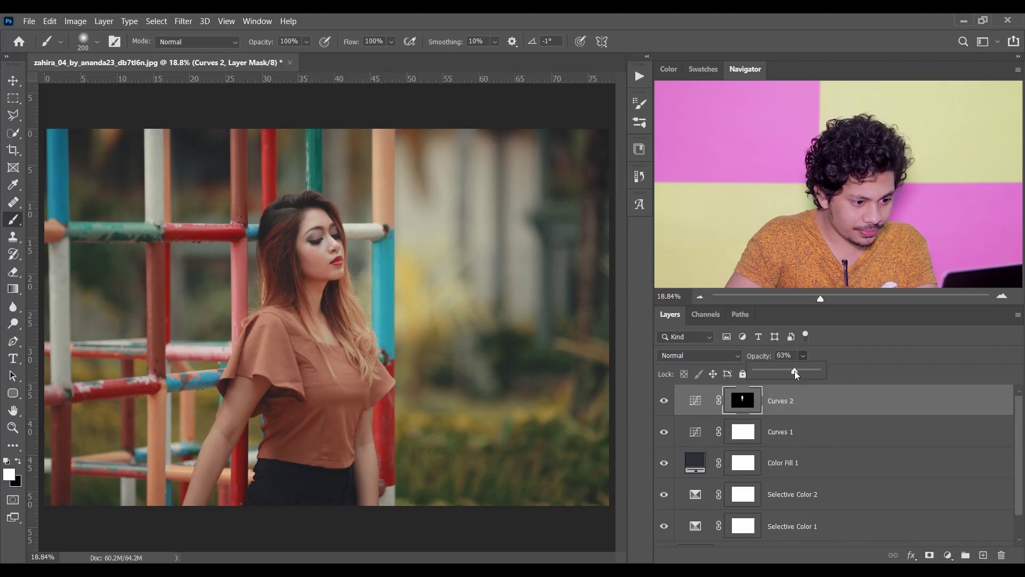
left_click(665, 400)
left_click(665, 400)
left_click(802, 356)
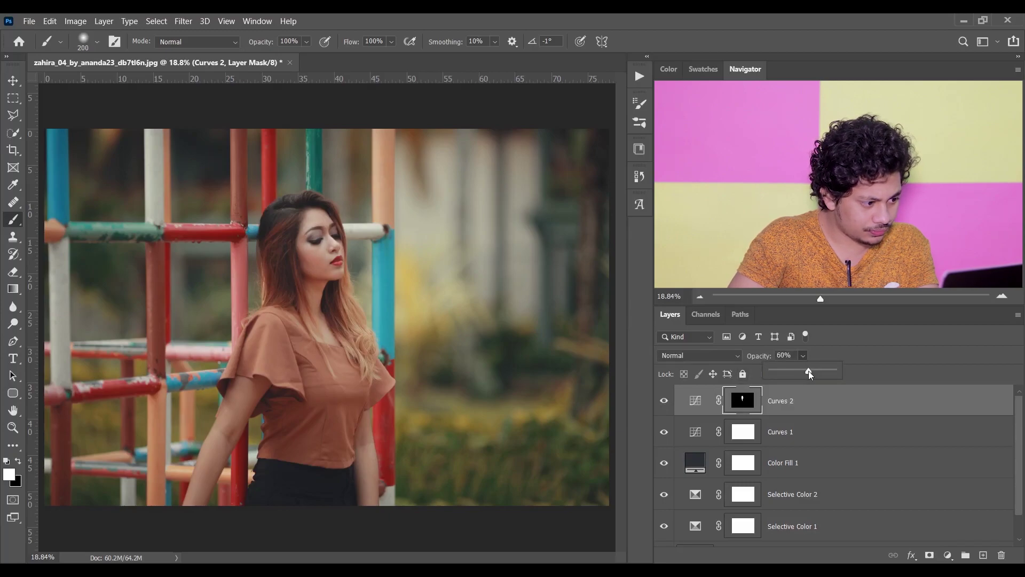
left_click(665, 400)
left_click(665, 400)
key("ctrl+2")
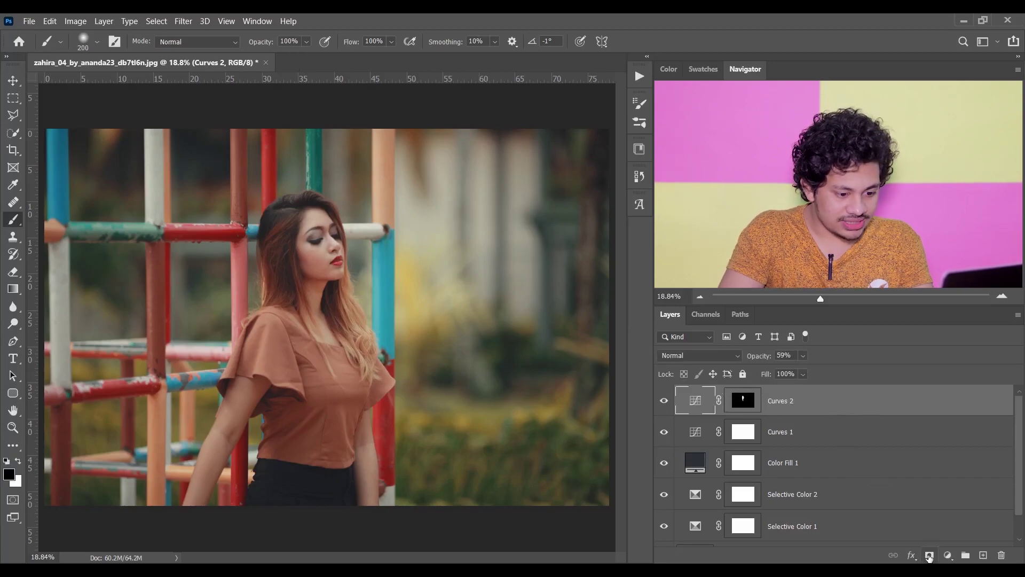
Step: Add a Gradient fill layer with Radial style and Reverse checked
left_click(948, 555)
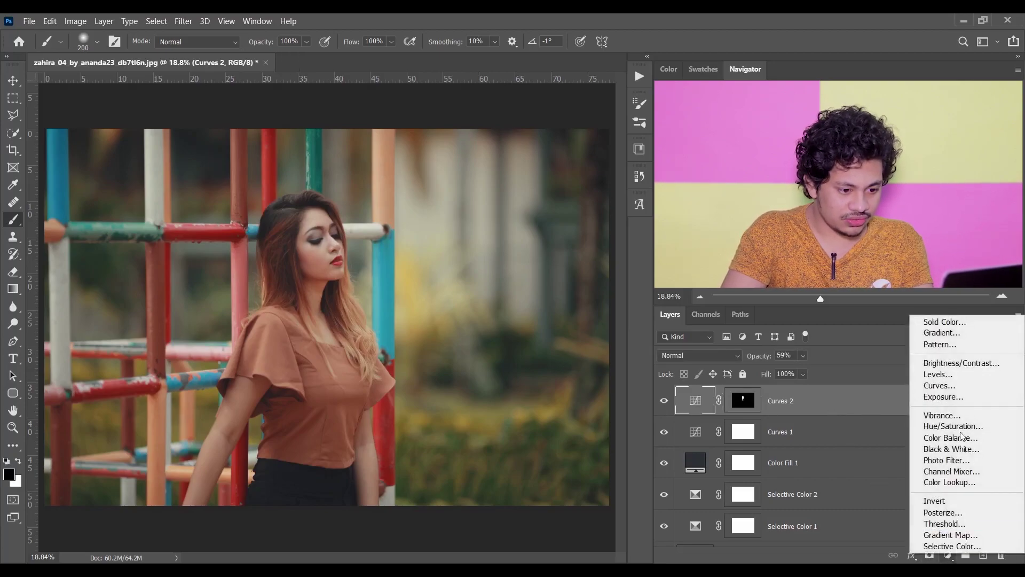
left_click(952, 333)
left_click_drag(840, 240, 107, 119)
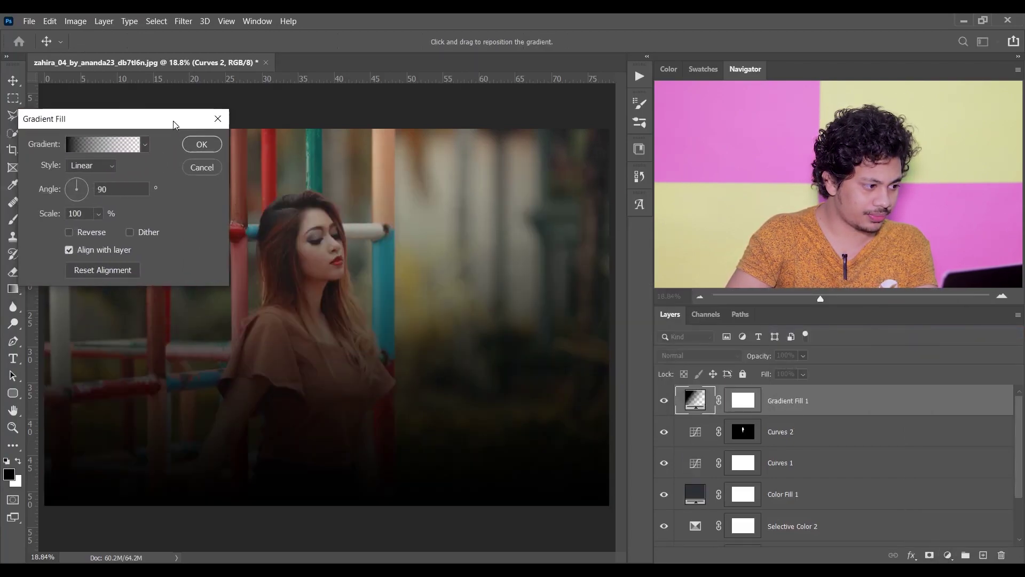
left_click(91, 170)
left_click(80, 177)
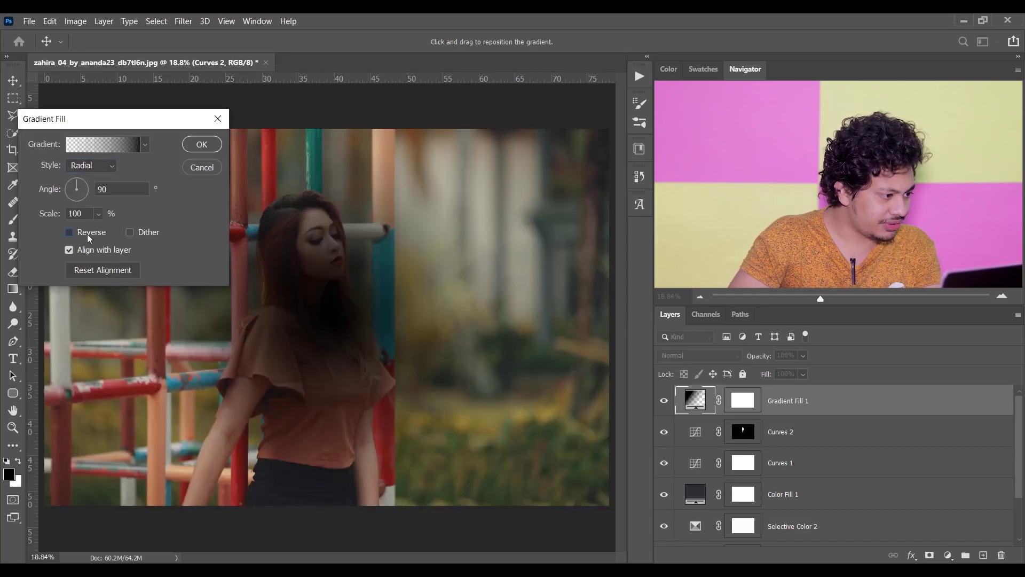
left_click(70, 233)
Step: Use the Neutral Density preset at a 58.77° angle and 308% scale
left_click(103, 144)
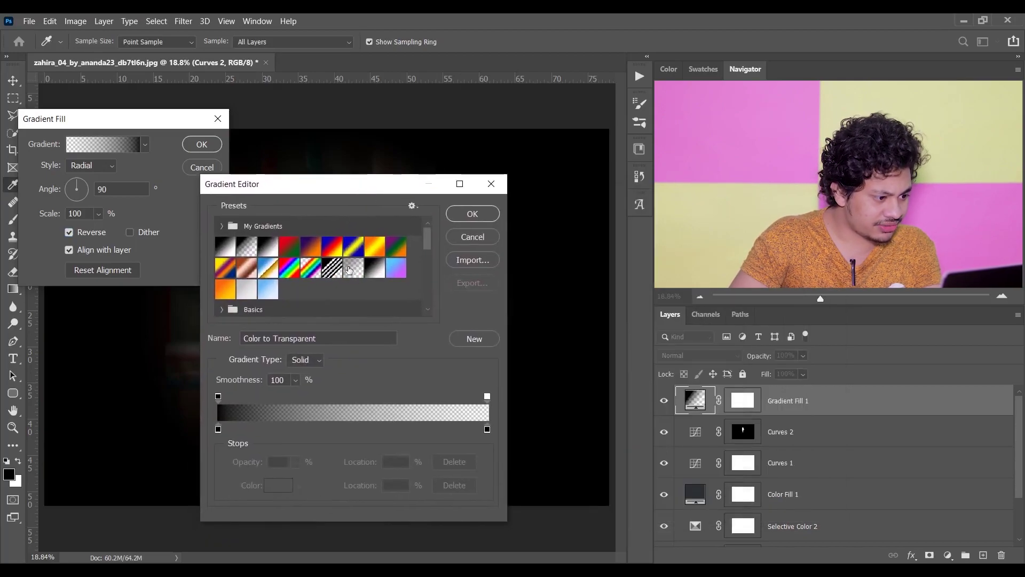
left_click(349, 269)
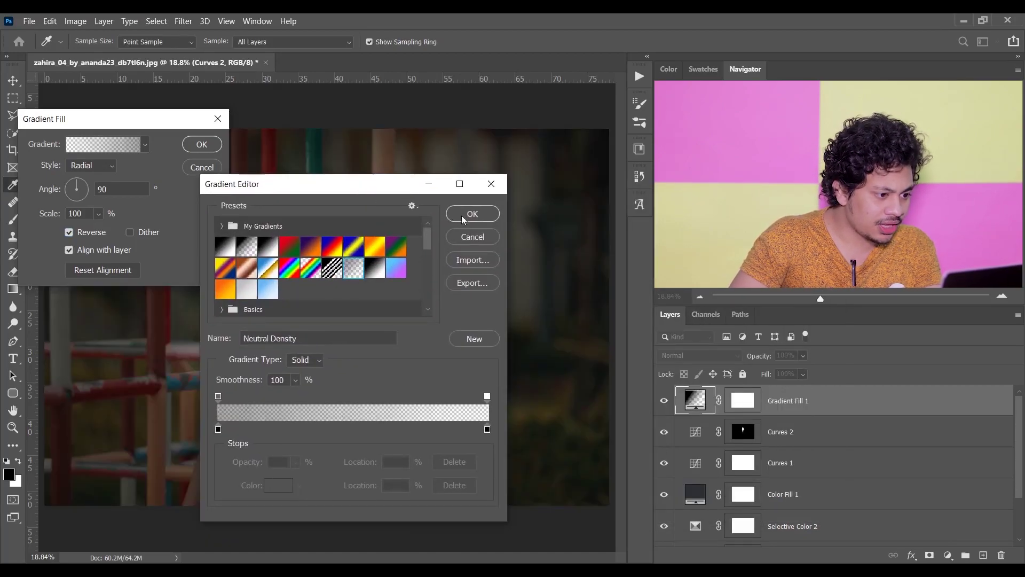
left_click(462, 218)
left_click(82, 181)
left_click(100, 215)
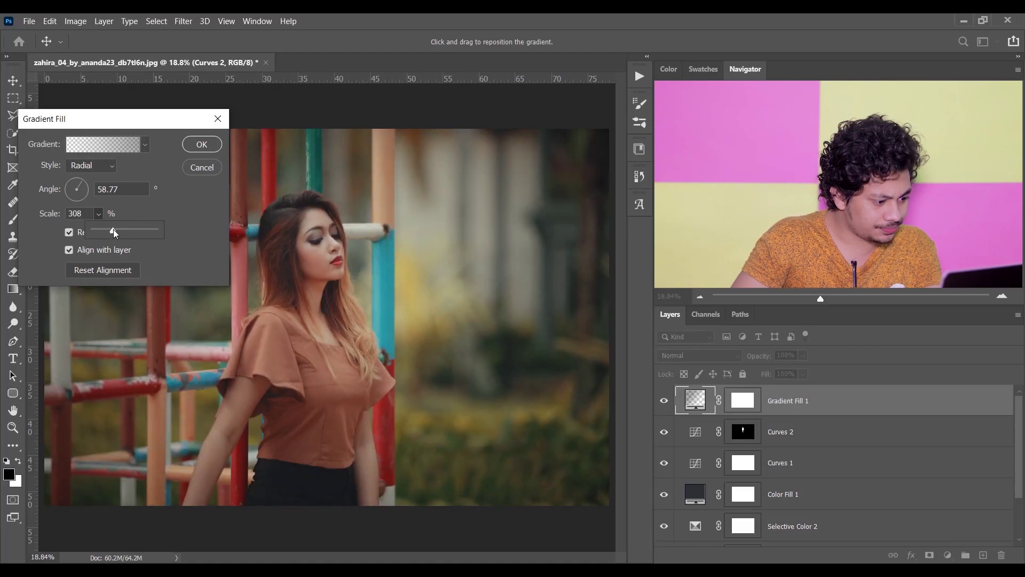
Step: Confirm the gradient fill and lower the vignette layer's opacity to 79%
left_click(203, 145)
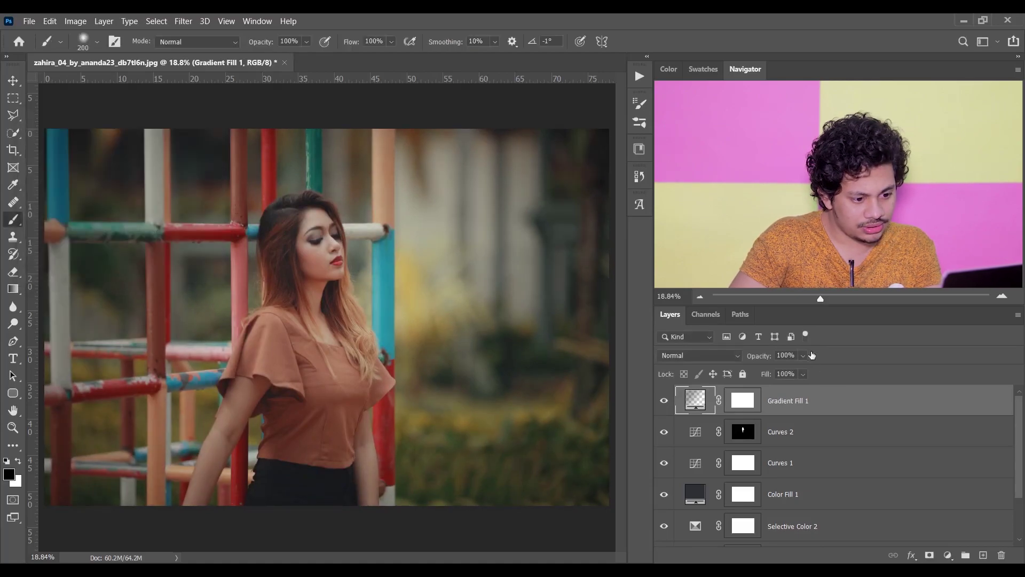
left_click(803, 355)
left_click_drag(819, 372, 809, 373)
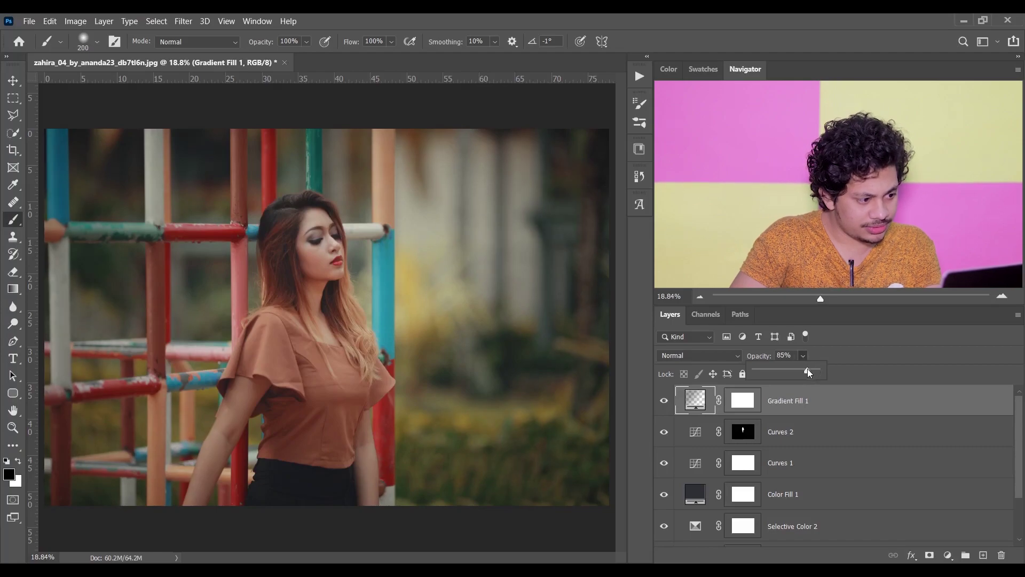
left_click(803, 401)
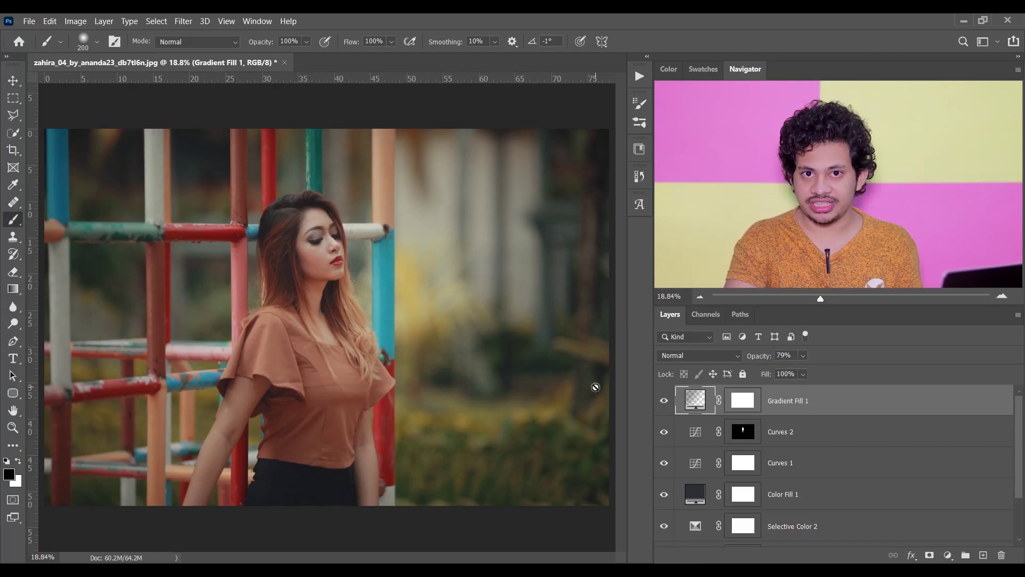
Step: Toggle between the original photo and the full edit twice to compare before and after
scroll(1018, 446, "down", 2)
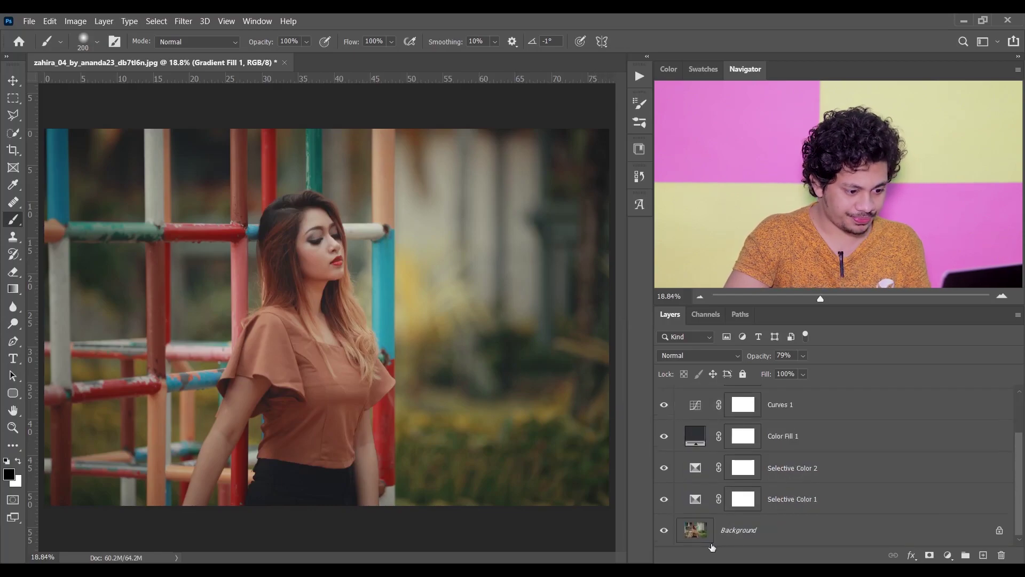
left_click(665, 530, "alt")
left_click(664, 530, "alt")
left_click(665, 530, "alt")
left_click(665, 530, "alt")
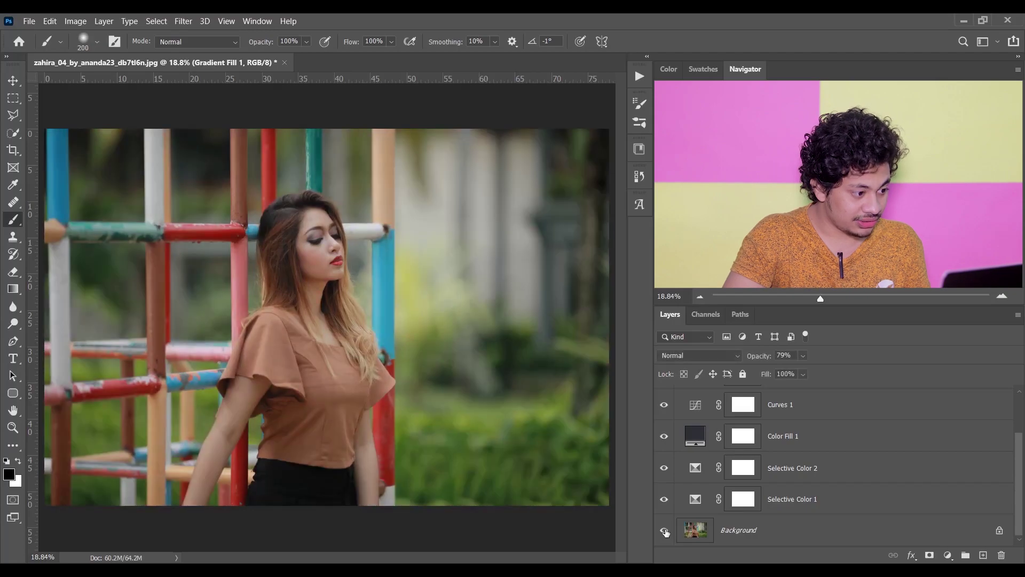